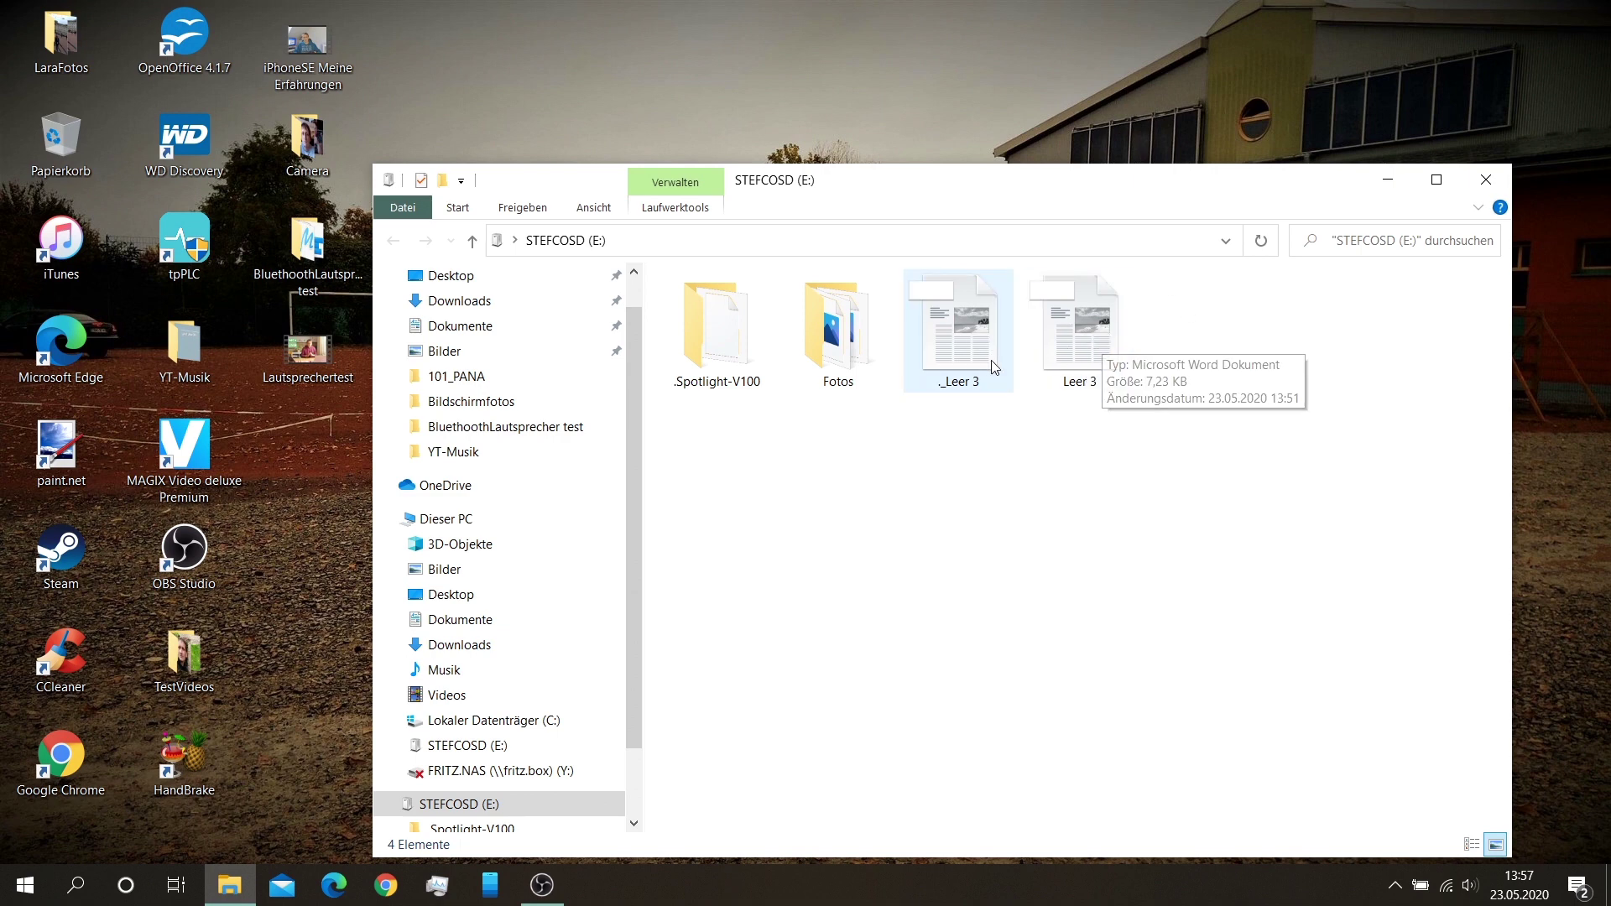
Open the Fotos folder on the STEFCOSD (E:) drive and display its files as large thumbnails.
left_click(855, 342)
double_click(854, 342)
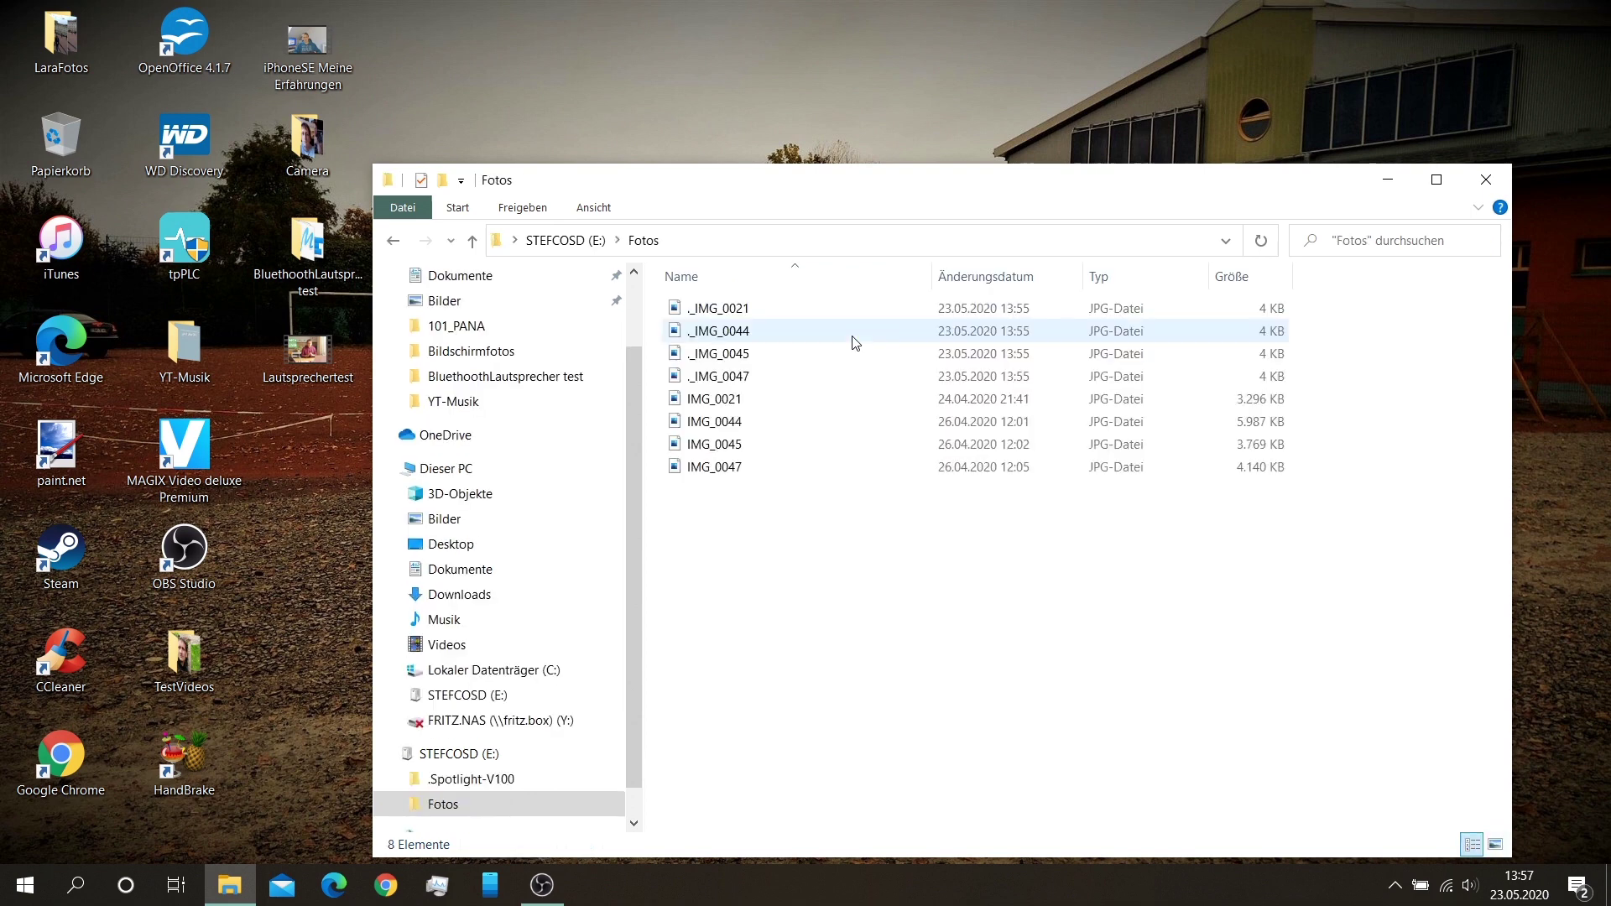
left_click(593, 208)
left_click(759, 238)
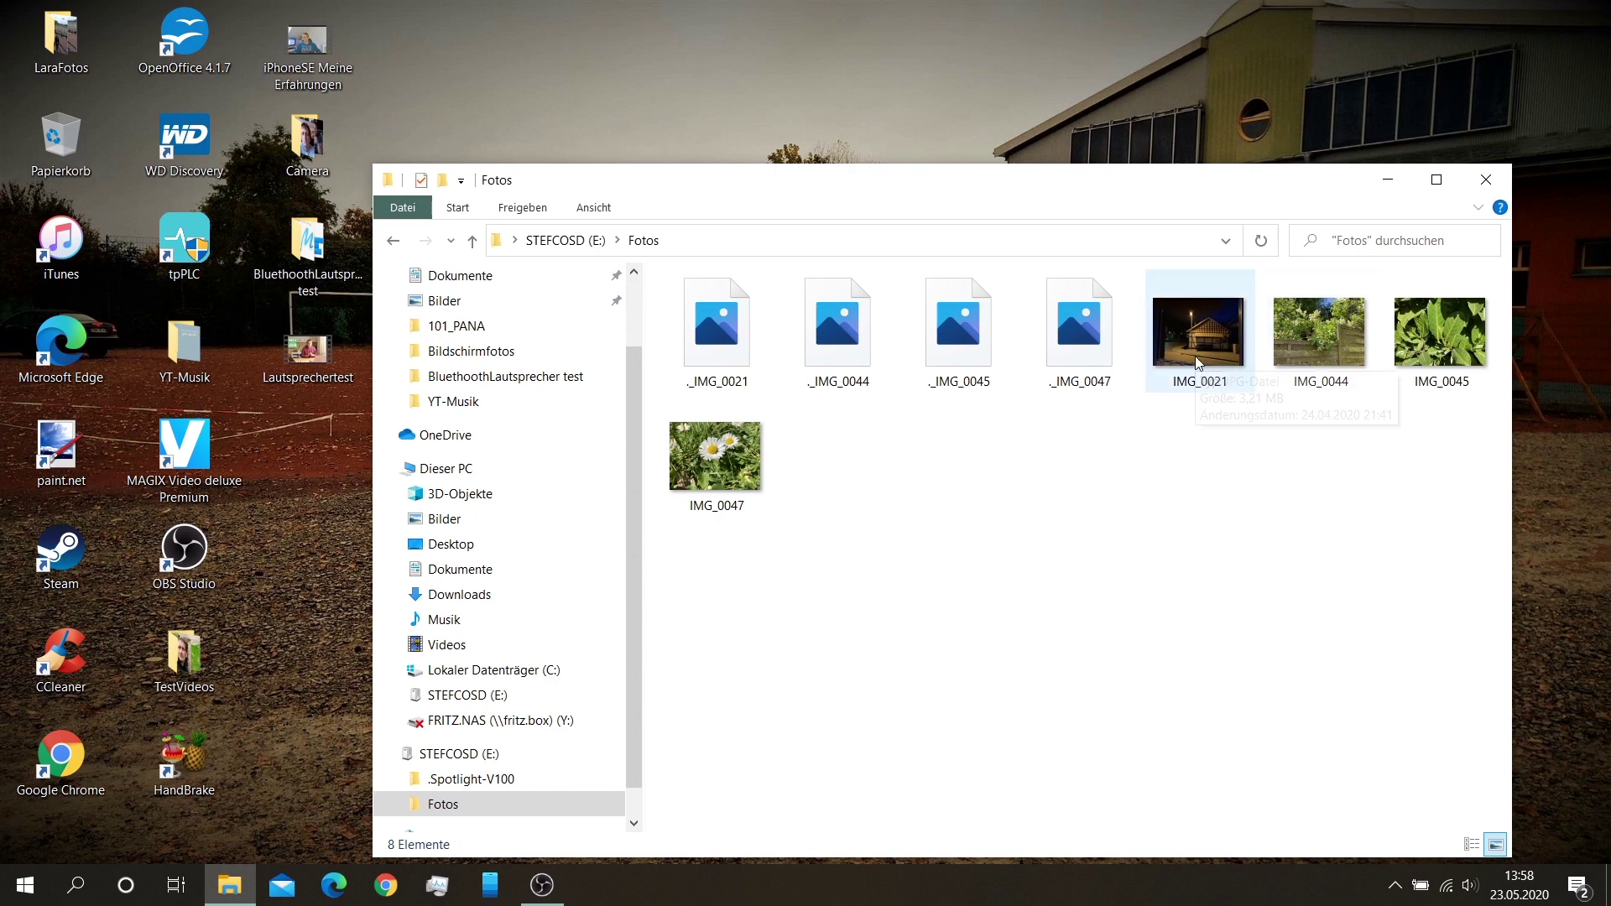
View the IMG_0021 photo full size, close the viewer, and copy the photo to the desktop.
mouse_move(1197, 362)
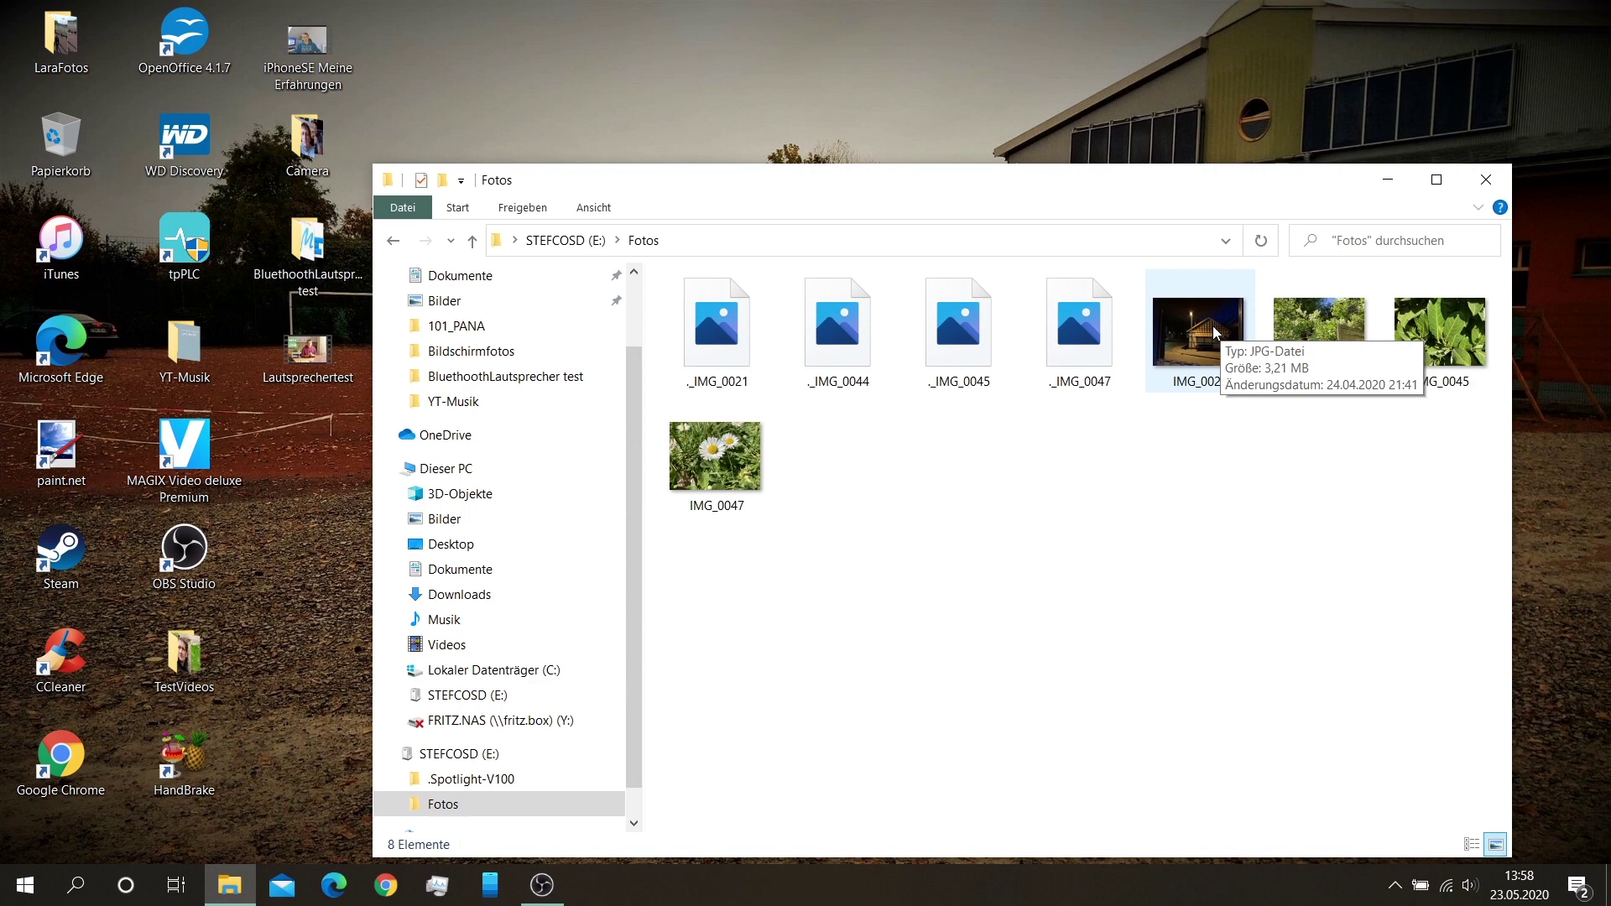
double_click(1214, 333)
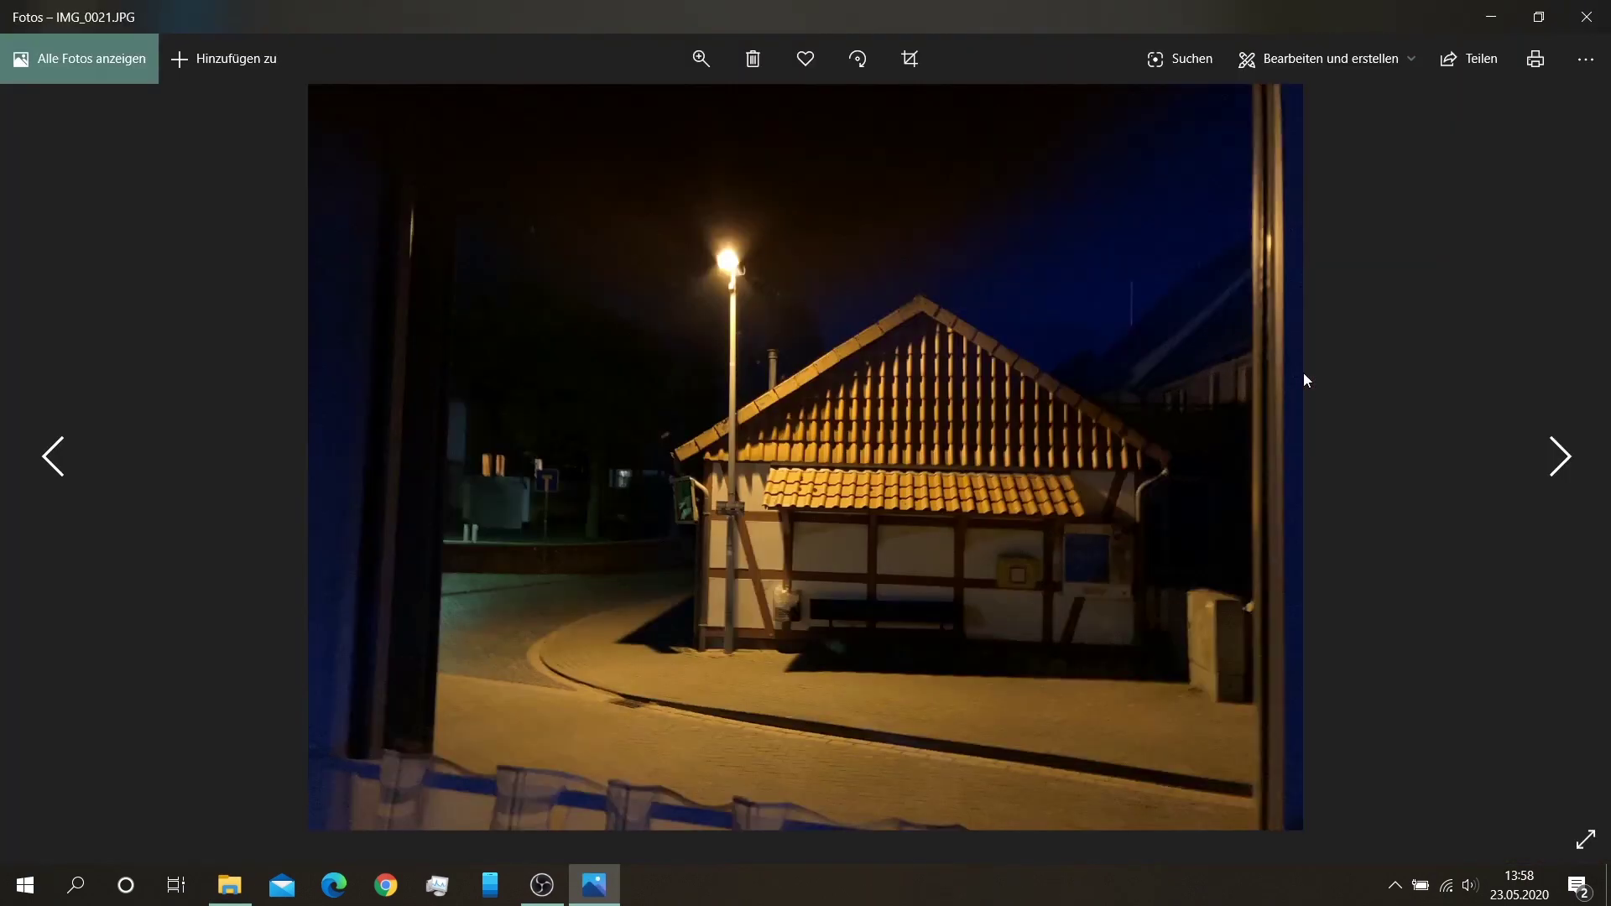
key("alt+F4")
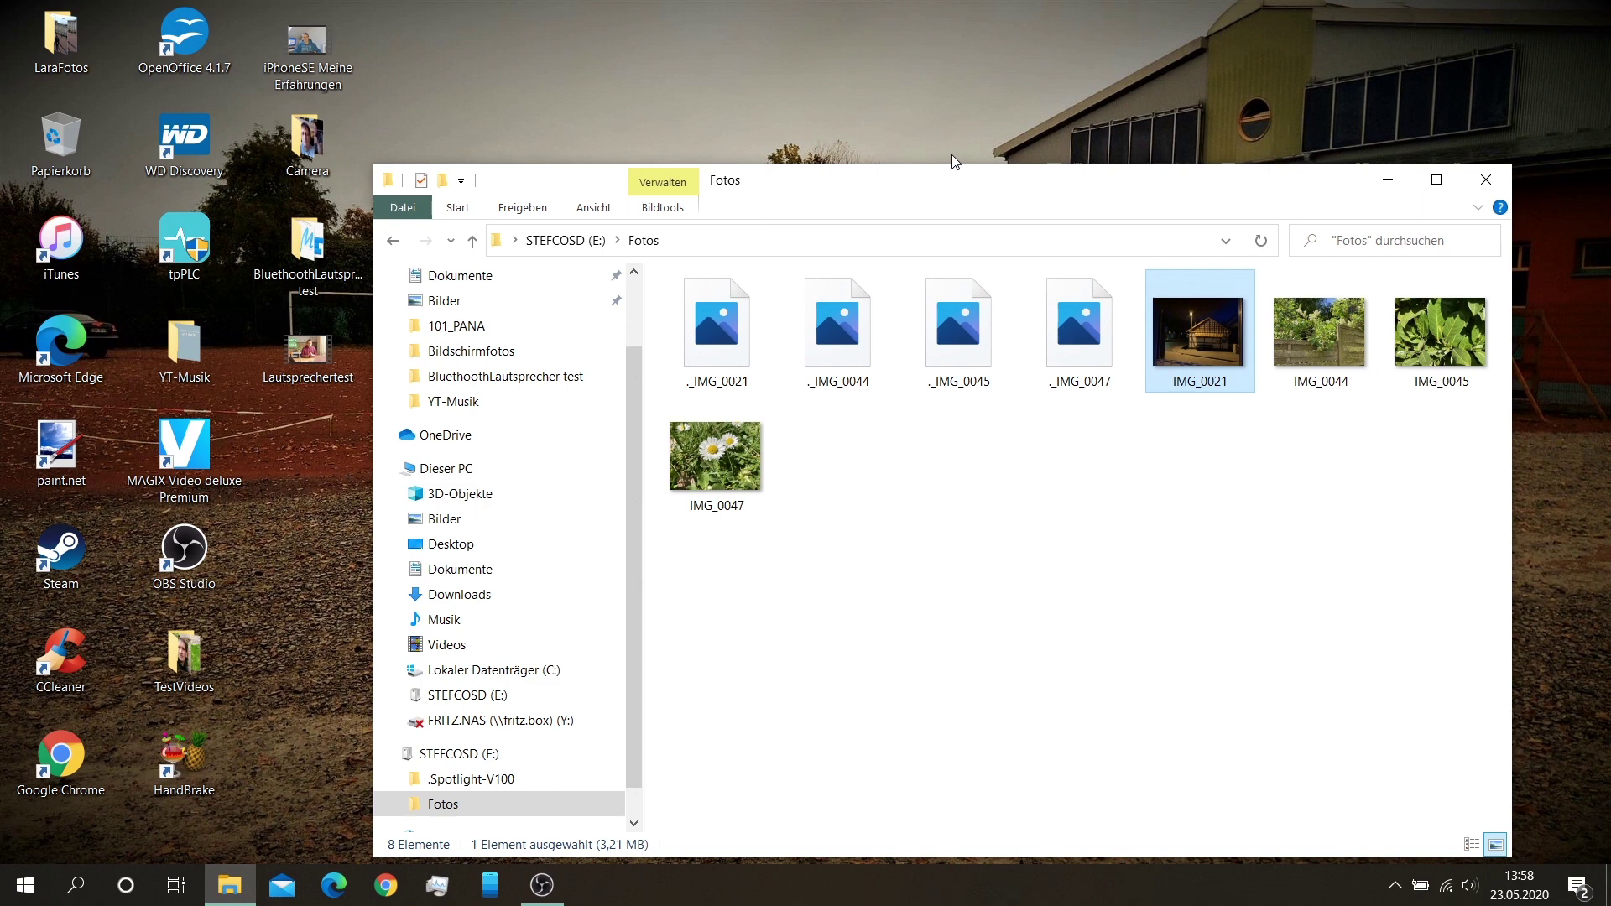
left_click_drag(1219, 362, 1260, 111)
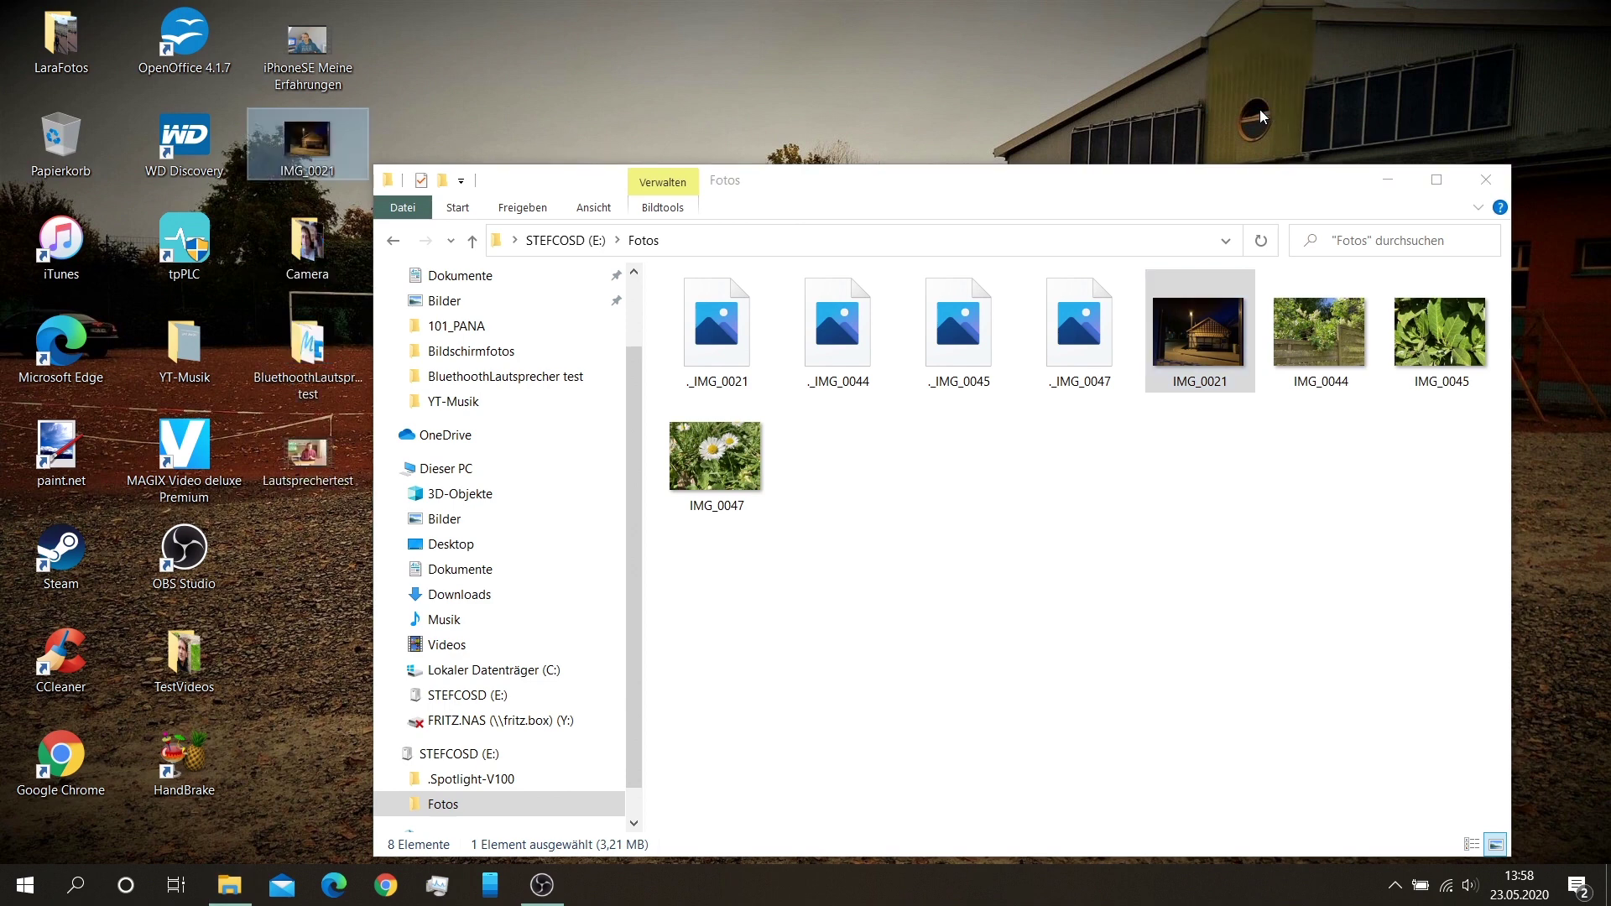
Open the Leer 3 document from the STEFCOSD (E:) root and add the line "Diest ist ein kleiner Test." below the greeting.
left_click(562, 238)
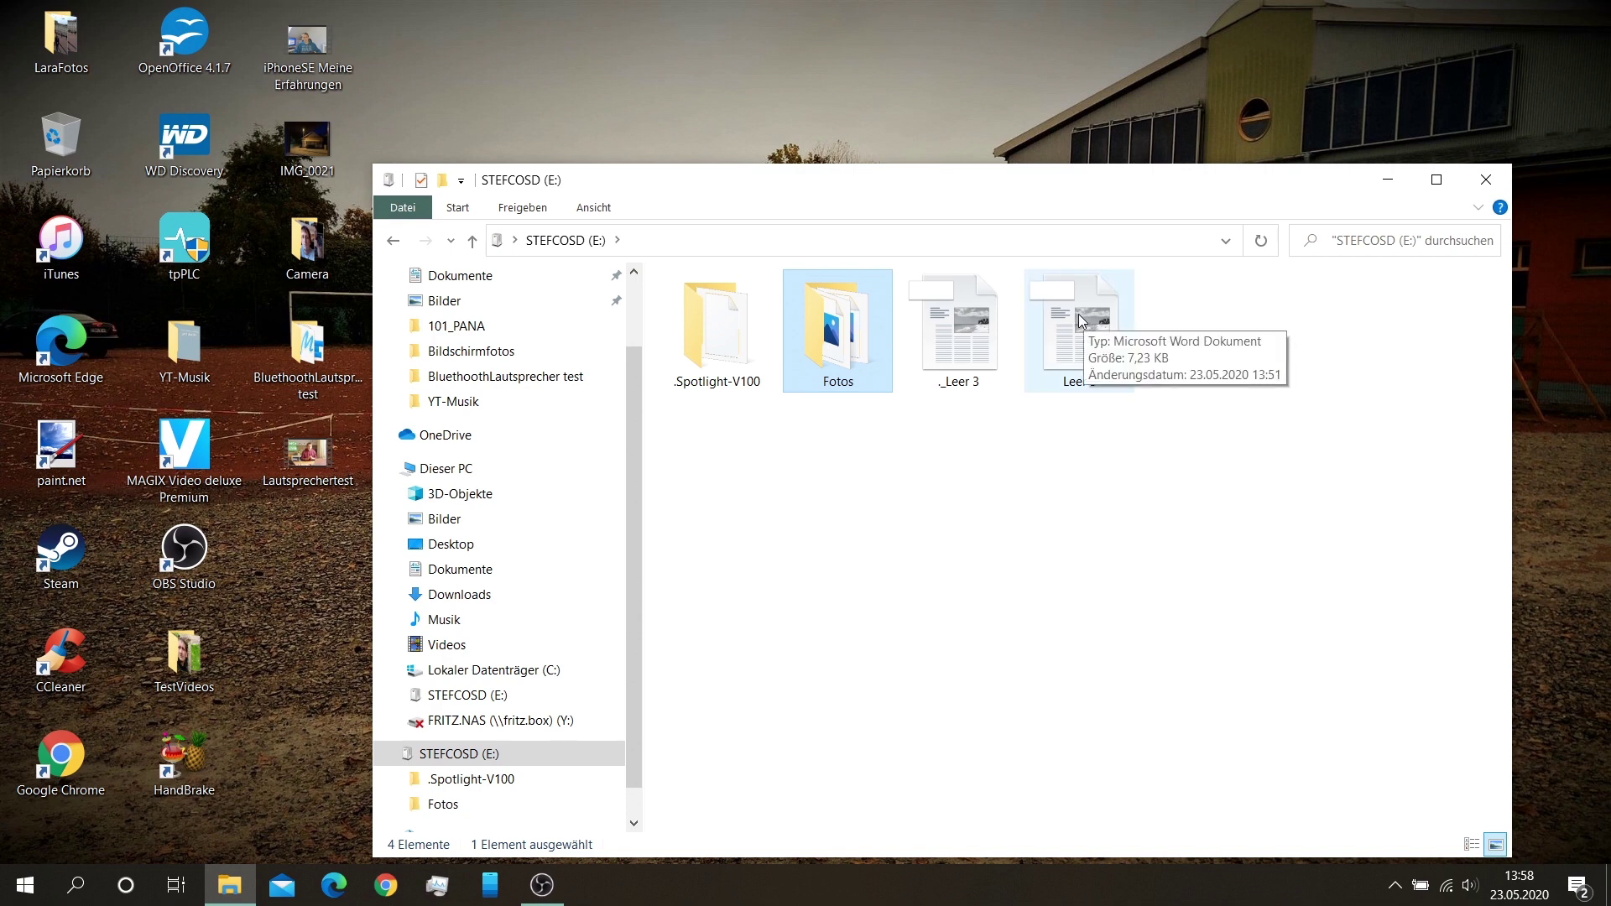
left_click(1079, 314)
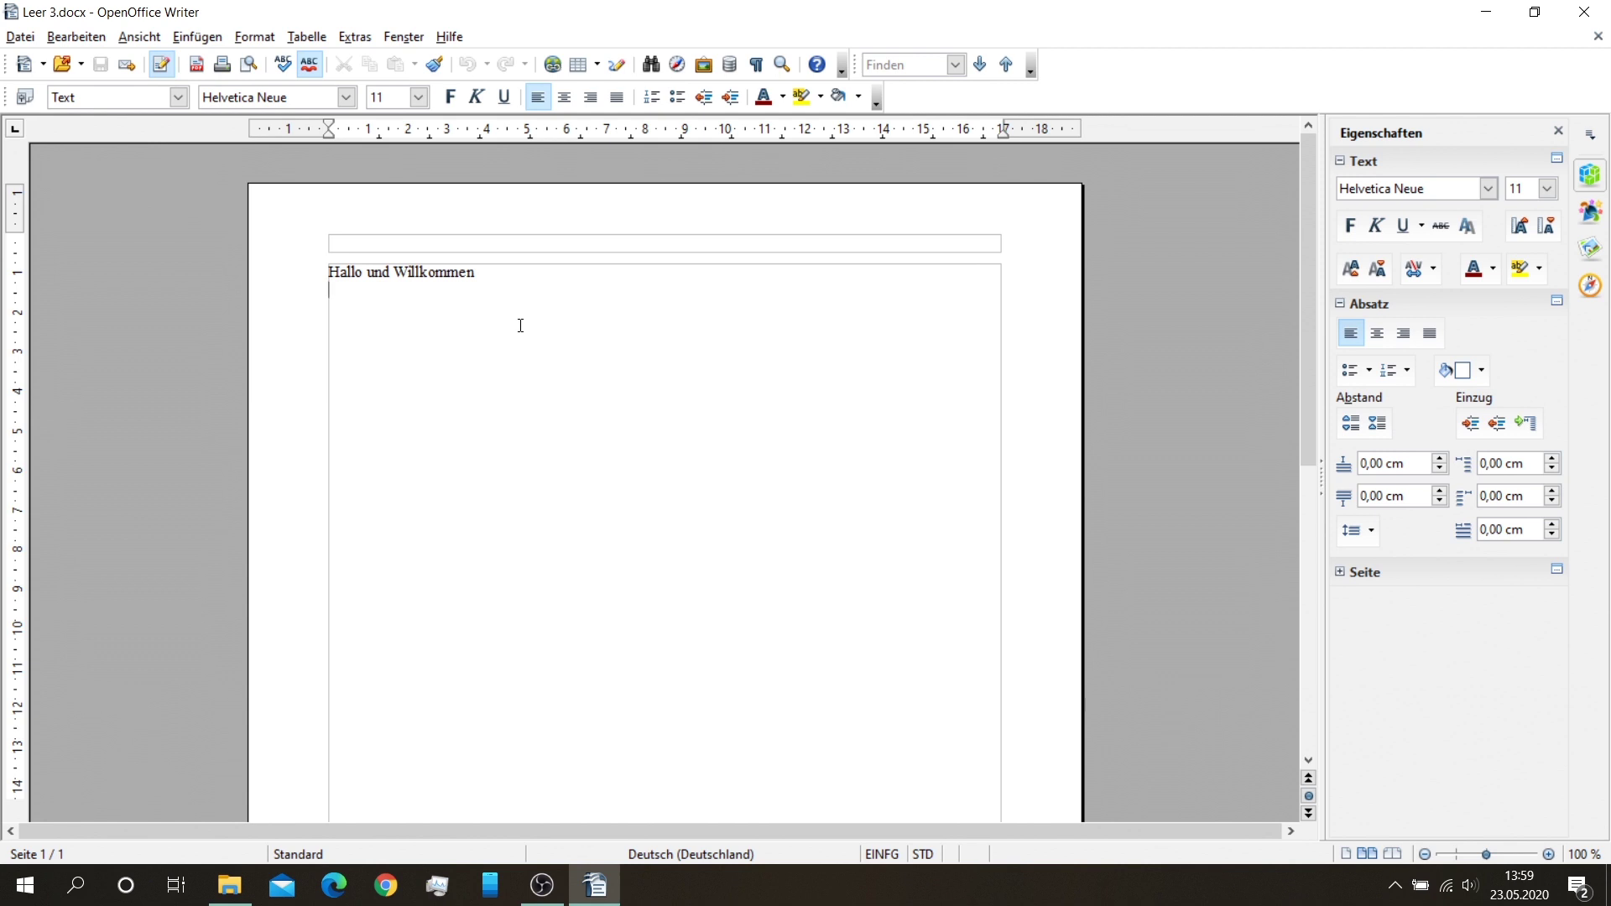
type("Diest ist ein kleiner ")
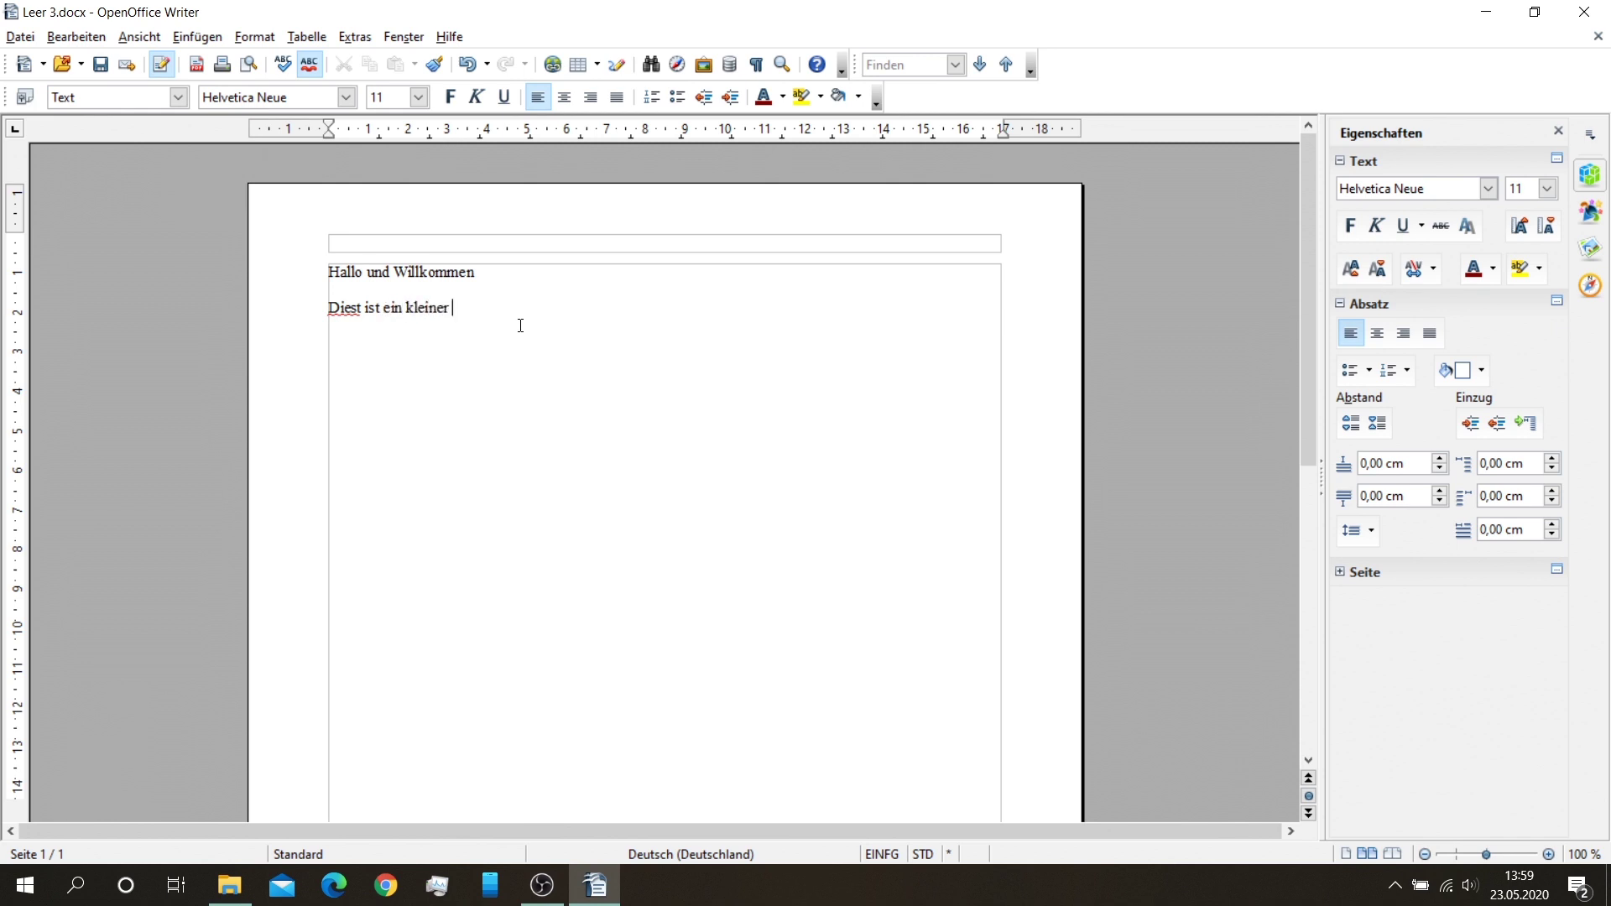
type("Test.")
Save the document as Leer 3 in Text (.txt) format, keeping the current format, and close it.
left_click(23, 39)
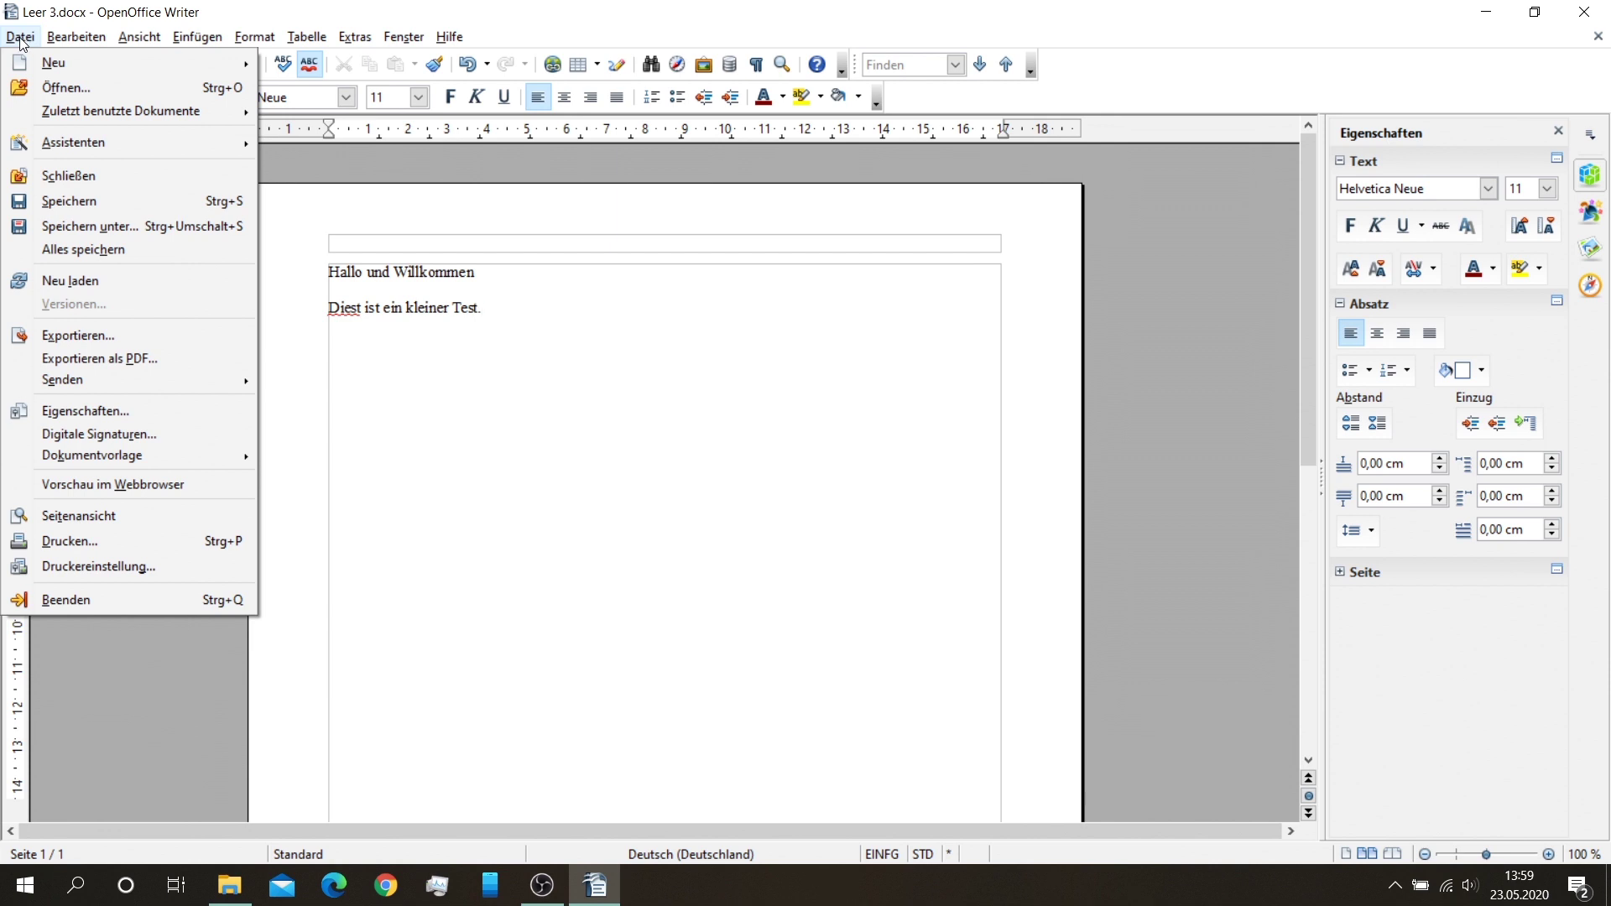
left_click(82, 201)
left_click(282, 449)
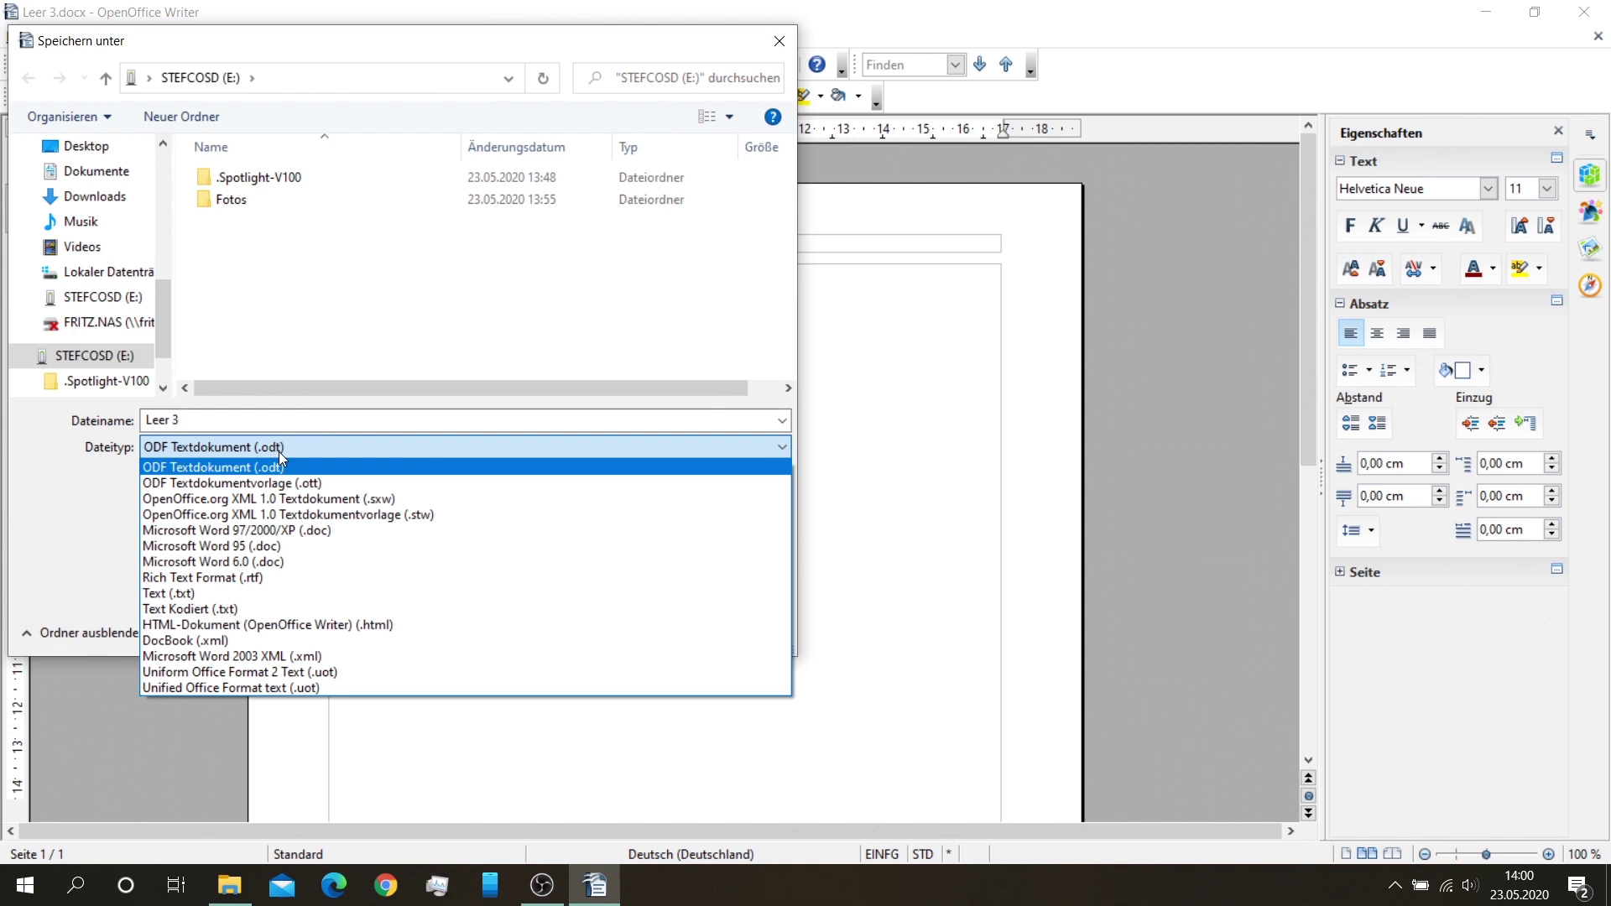
left_click(313, 537)
left_click(632, 629)
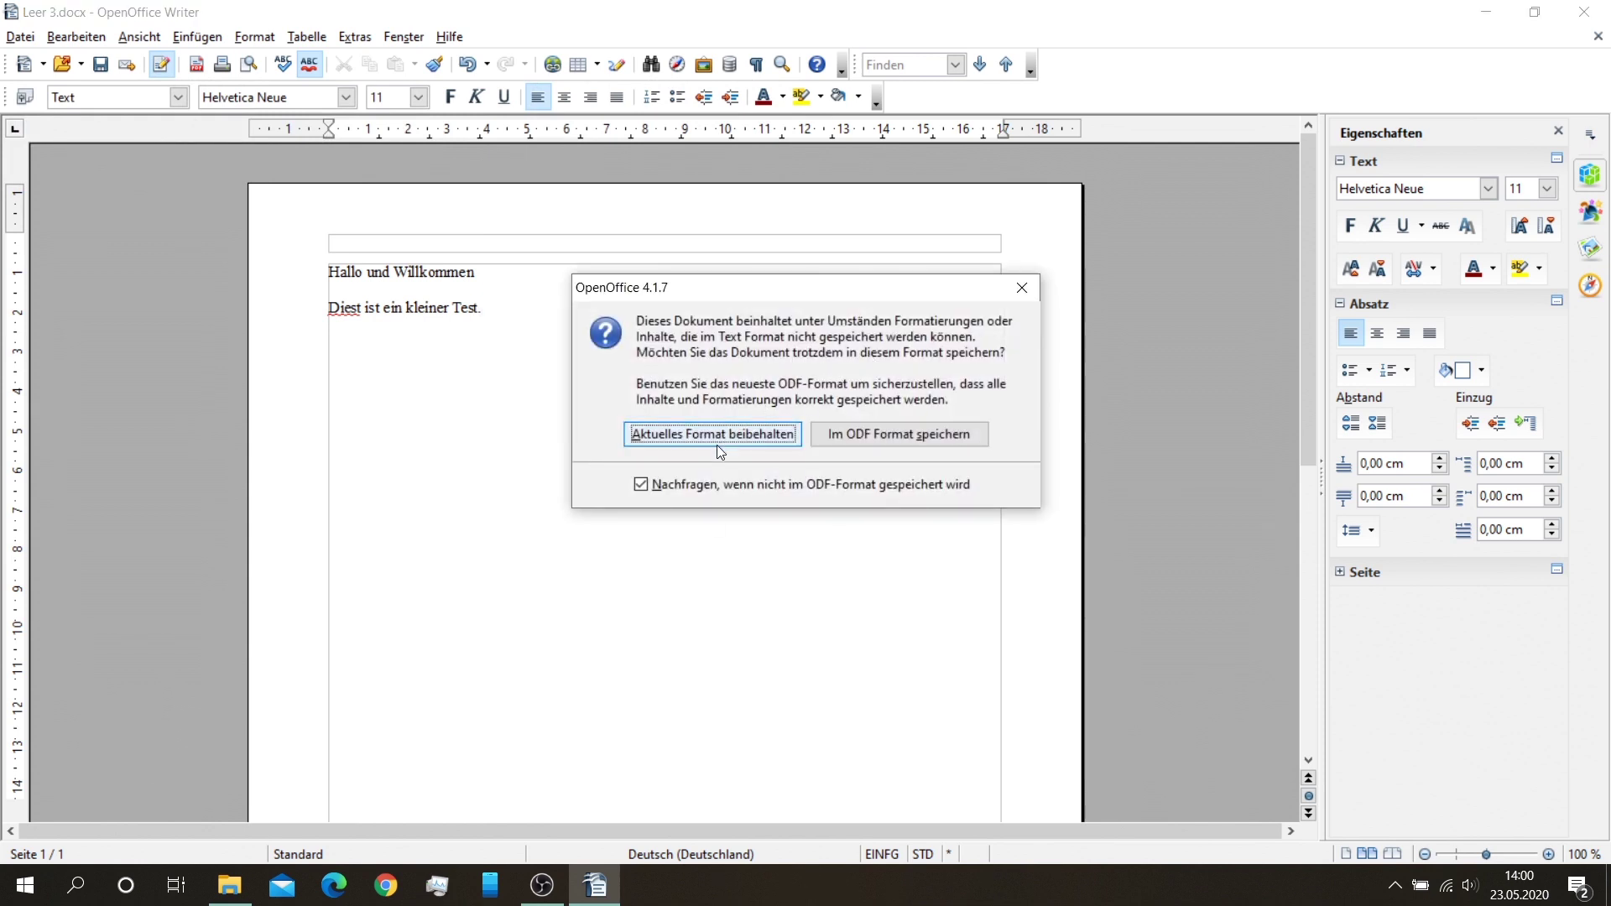
left_click(749, 438)
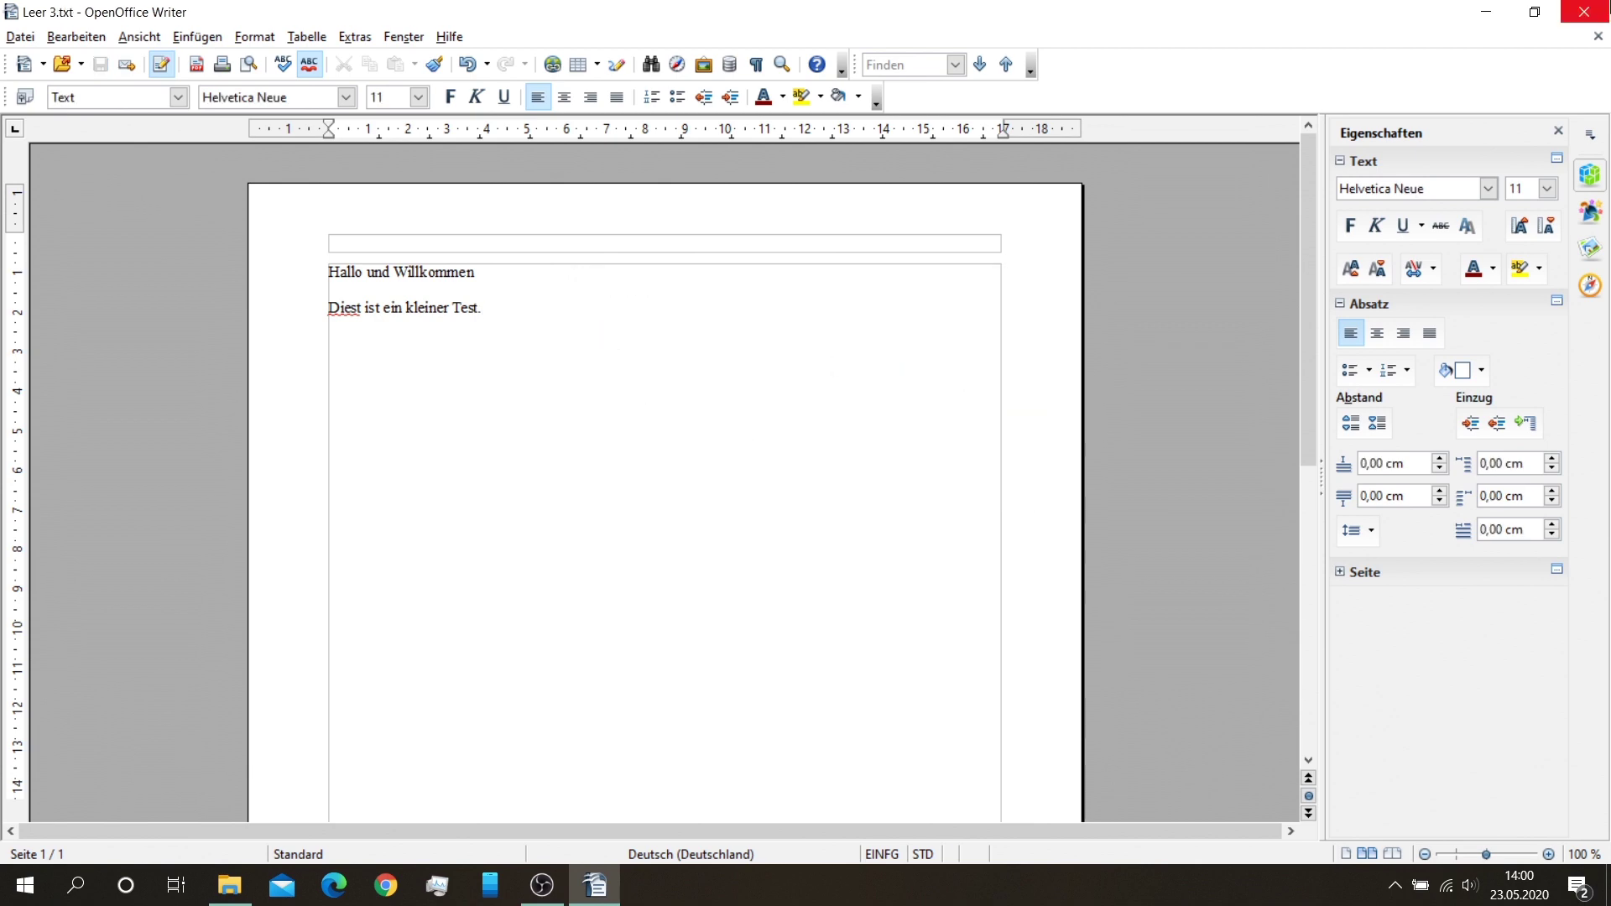
left_click(1583, 11)
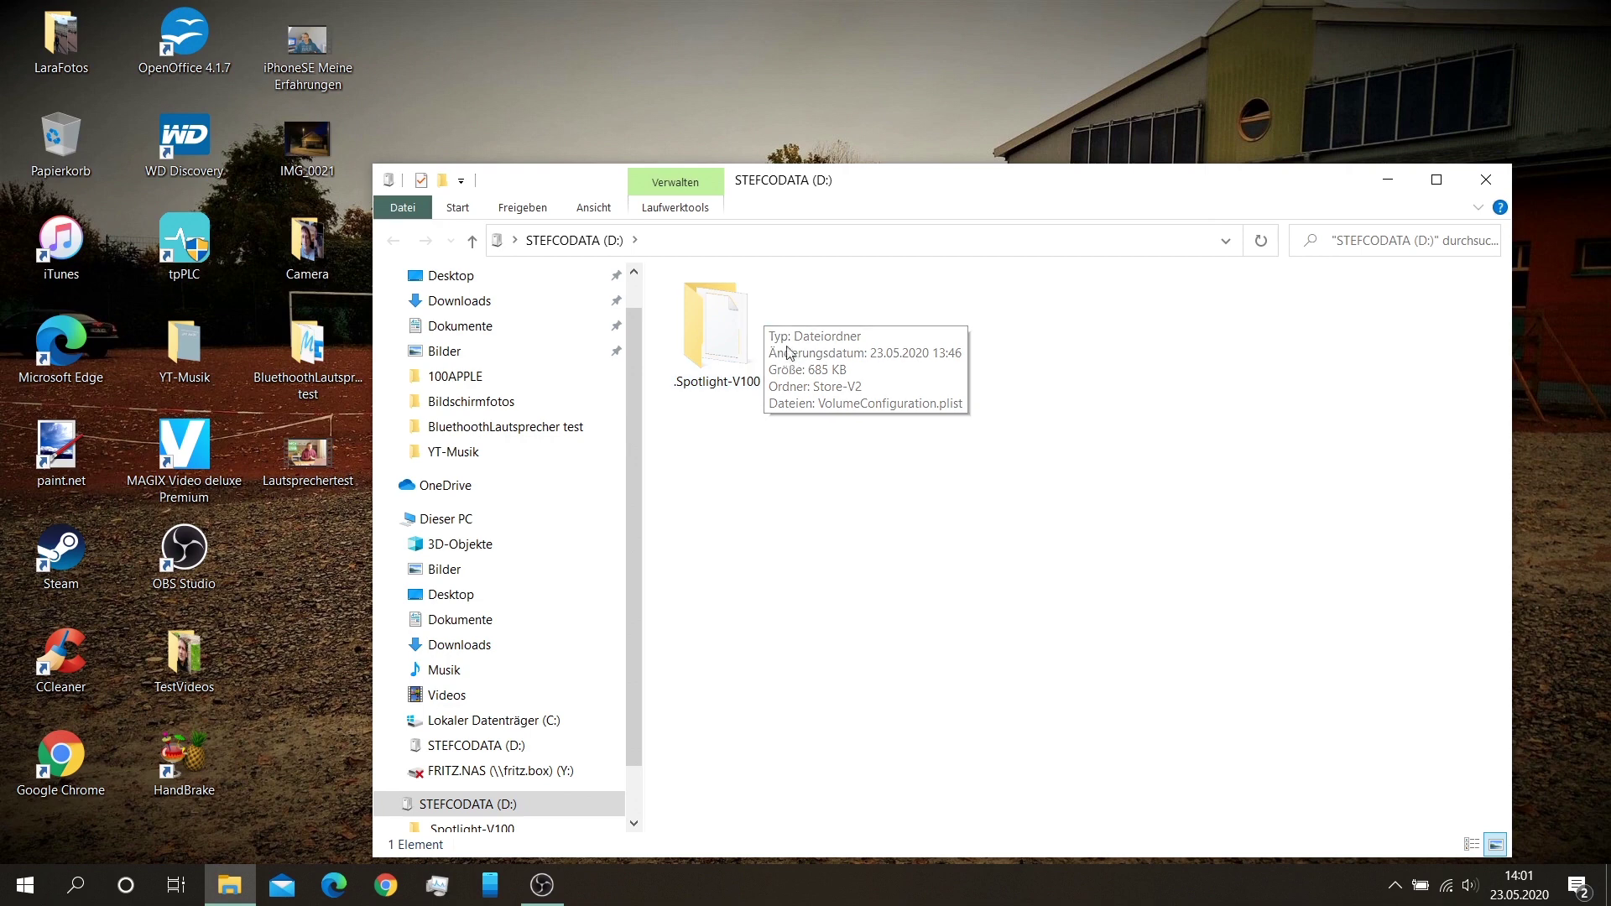
Create a folder named Musik on the STEFCODATA (D:) drive.
mouse_move(744, 338)
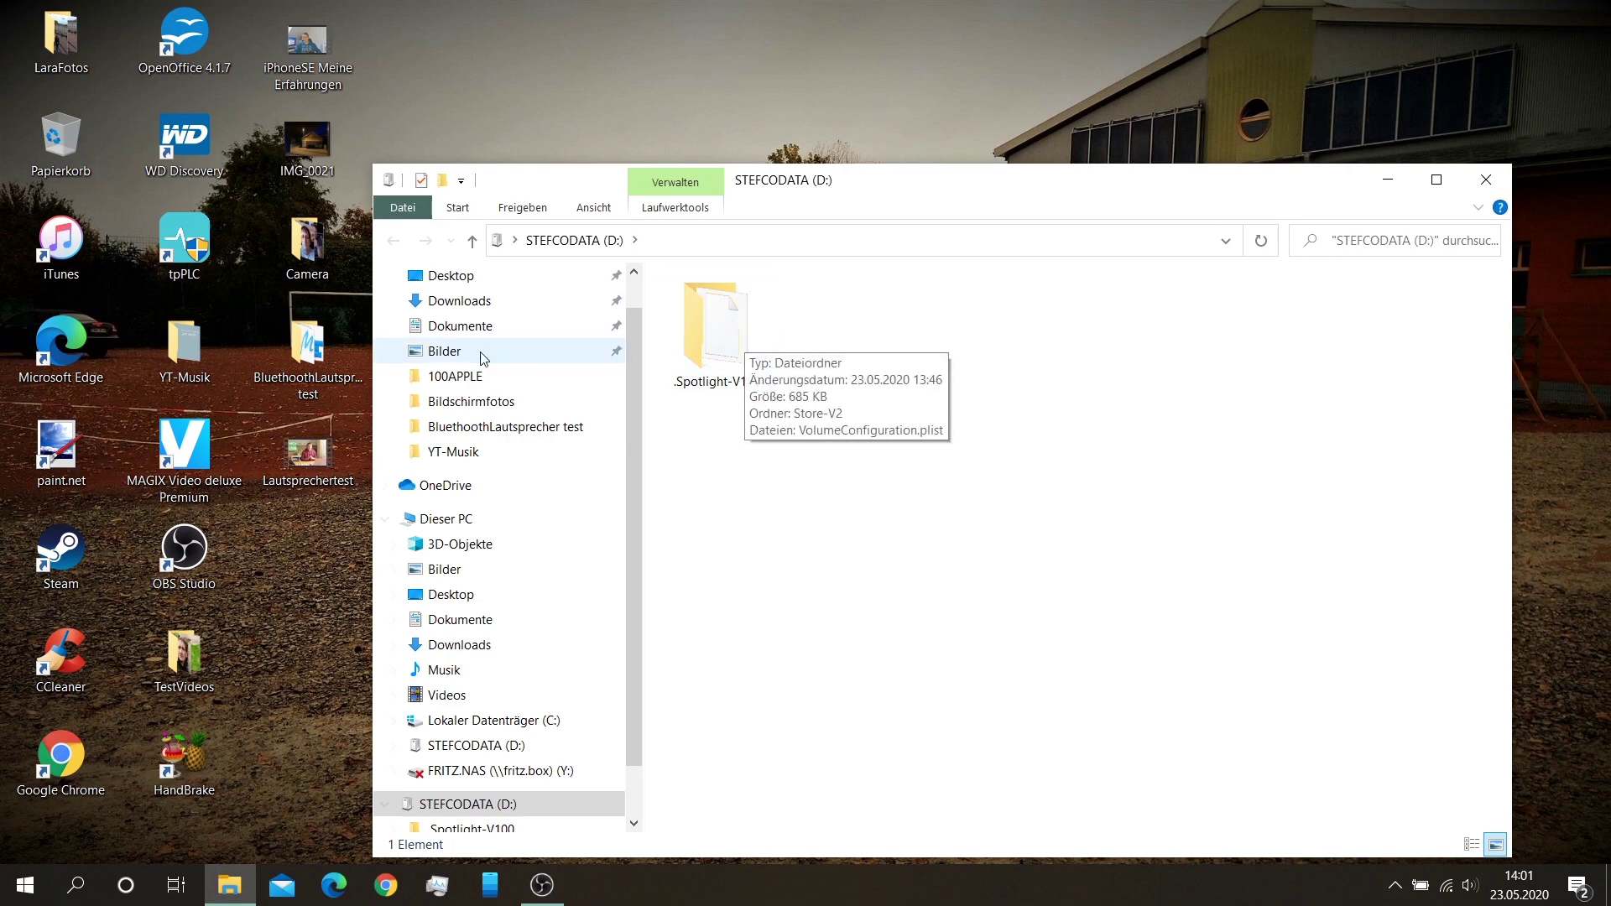
right_click(775, 476)
mouse_move(937, 736)
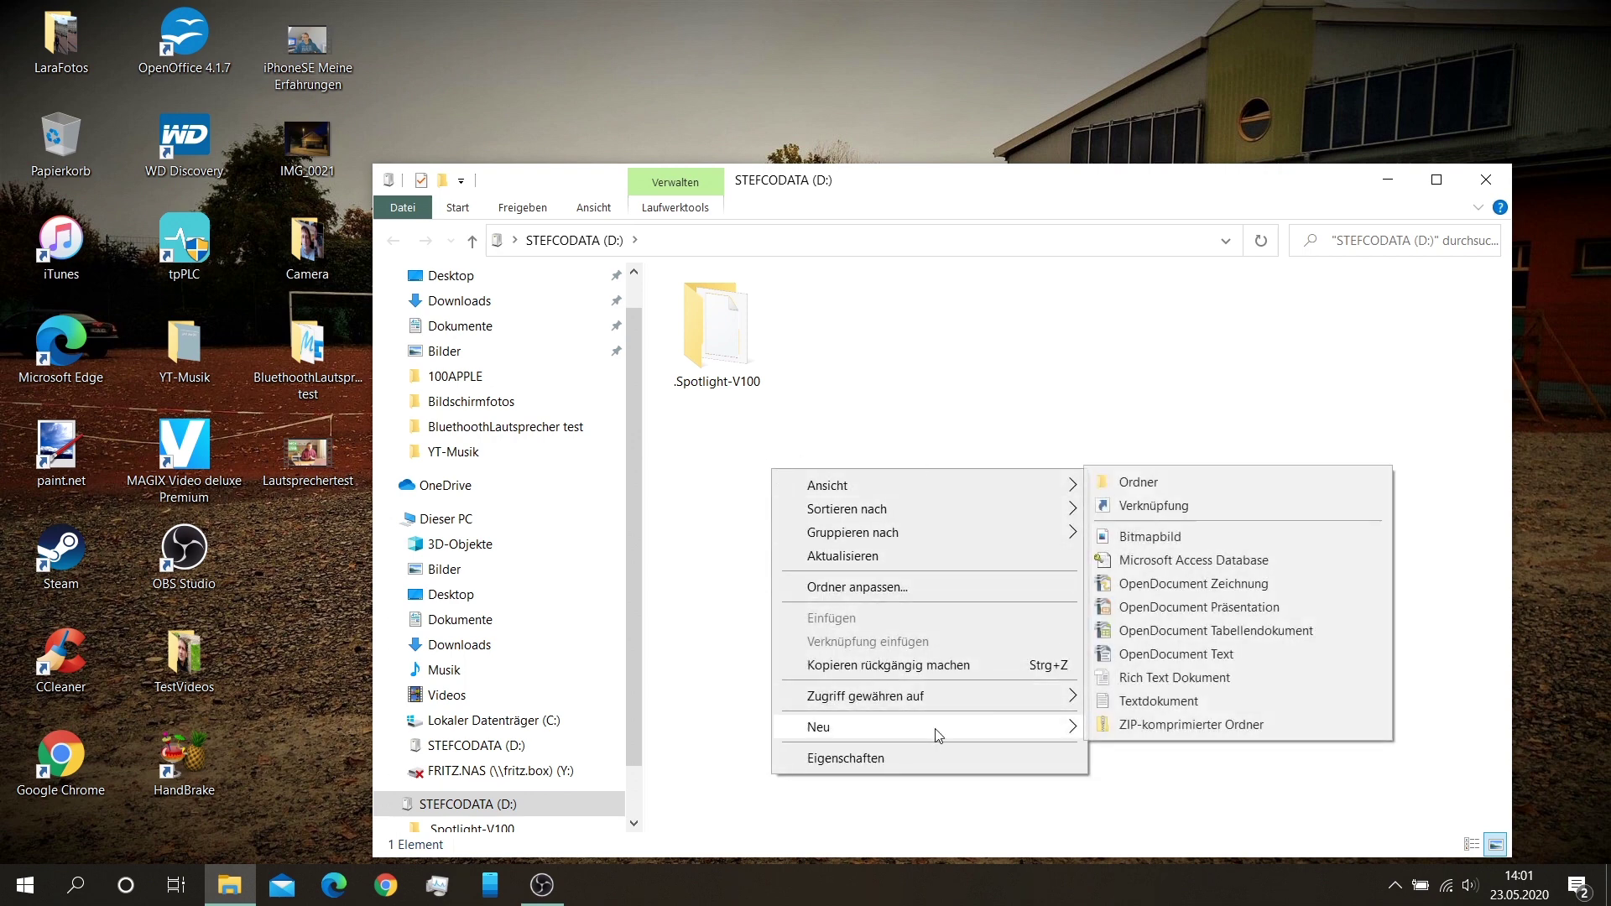
left_click(1289, 491)
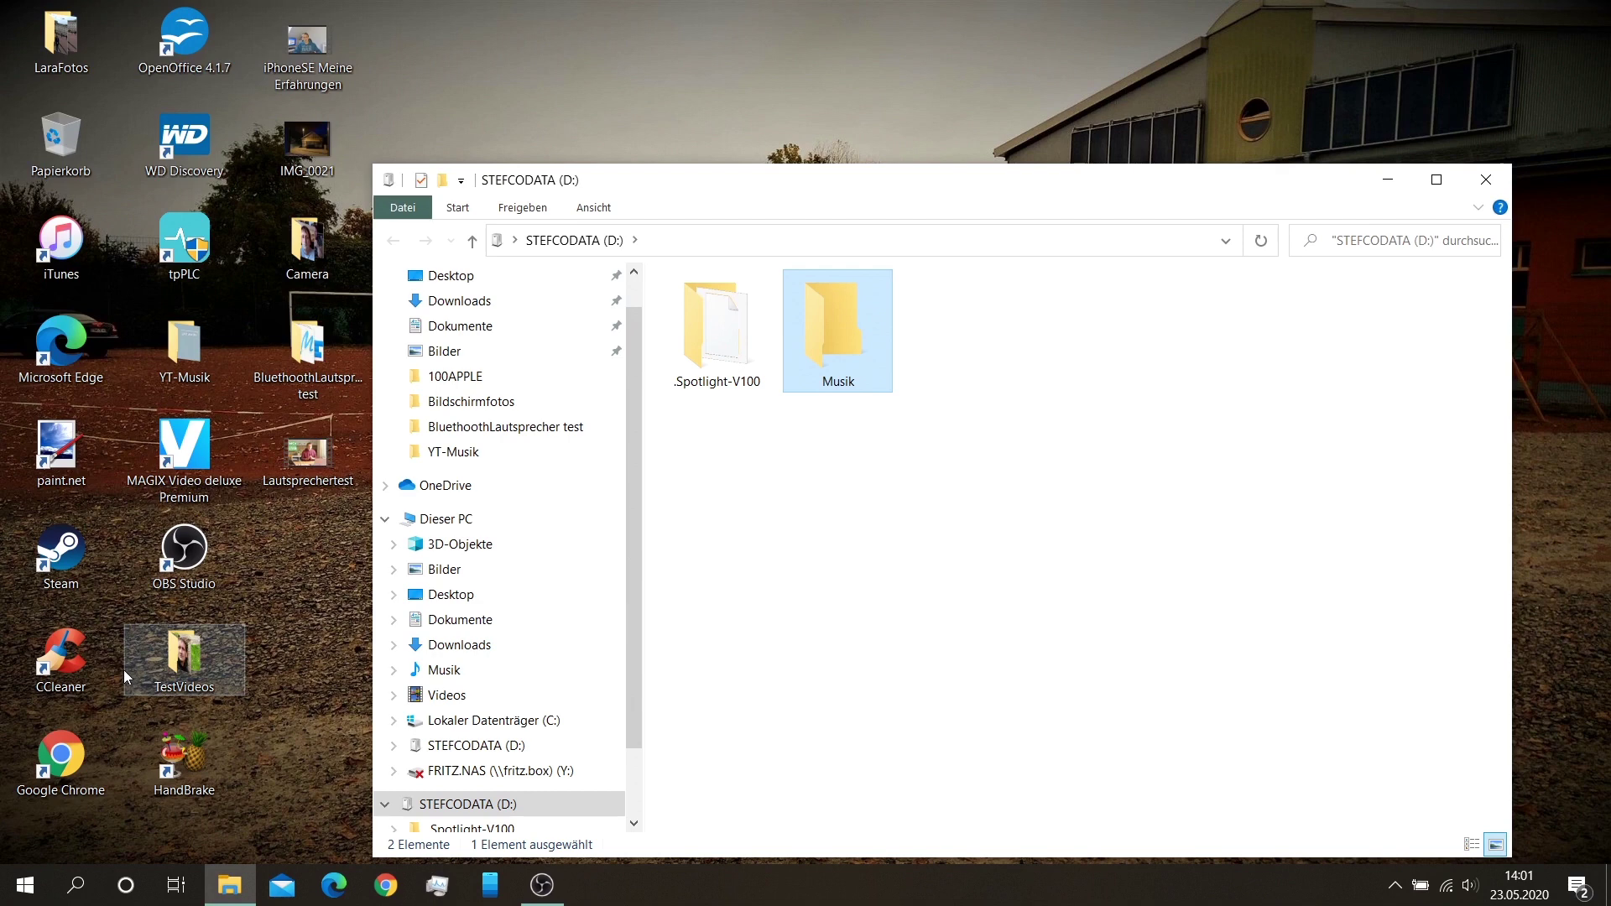
Open the new Musik folder, move its window clear of the desktop icons, and open the desktop's YT-Musik folder.
double_click(823, 313)
left_click_drag(847, 190, 961, 50)
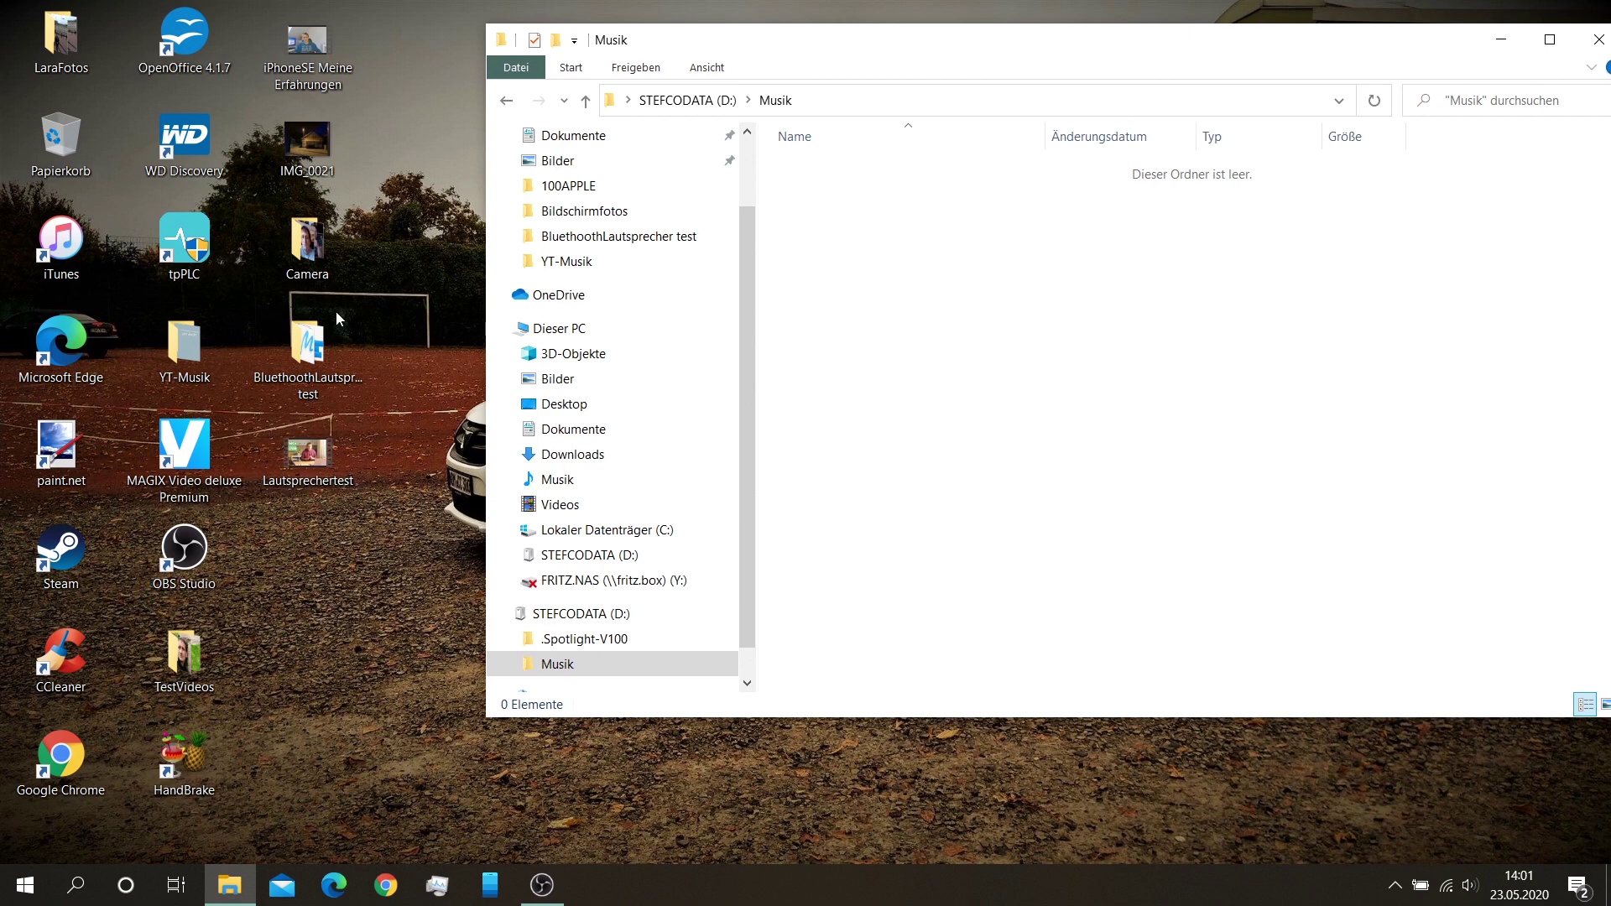
left_click(180, 354)
double_click(180, 354)
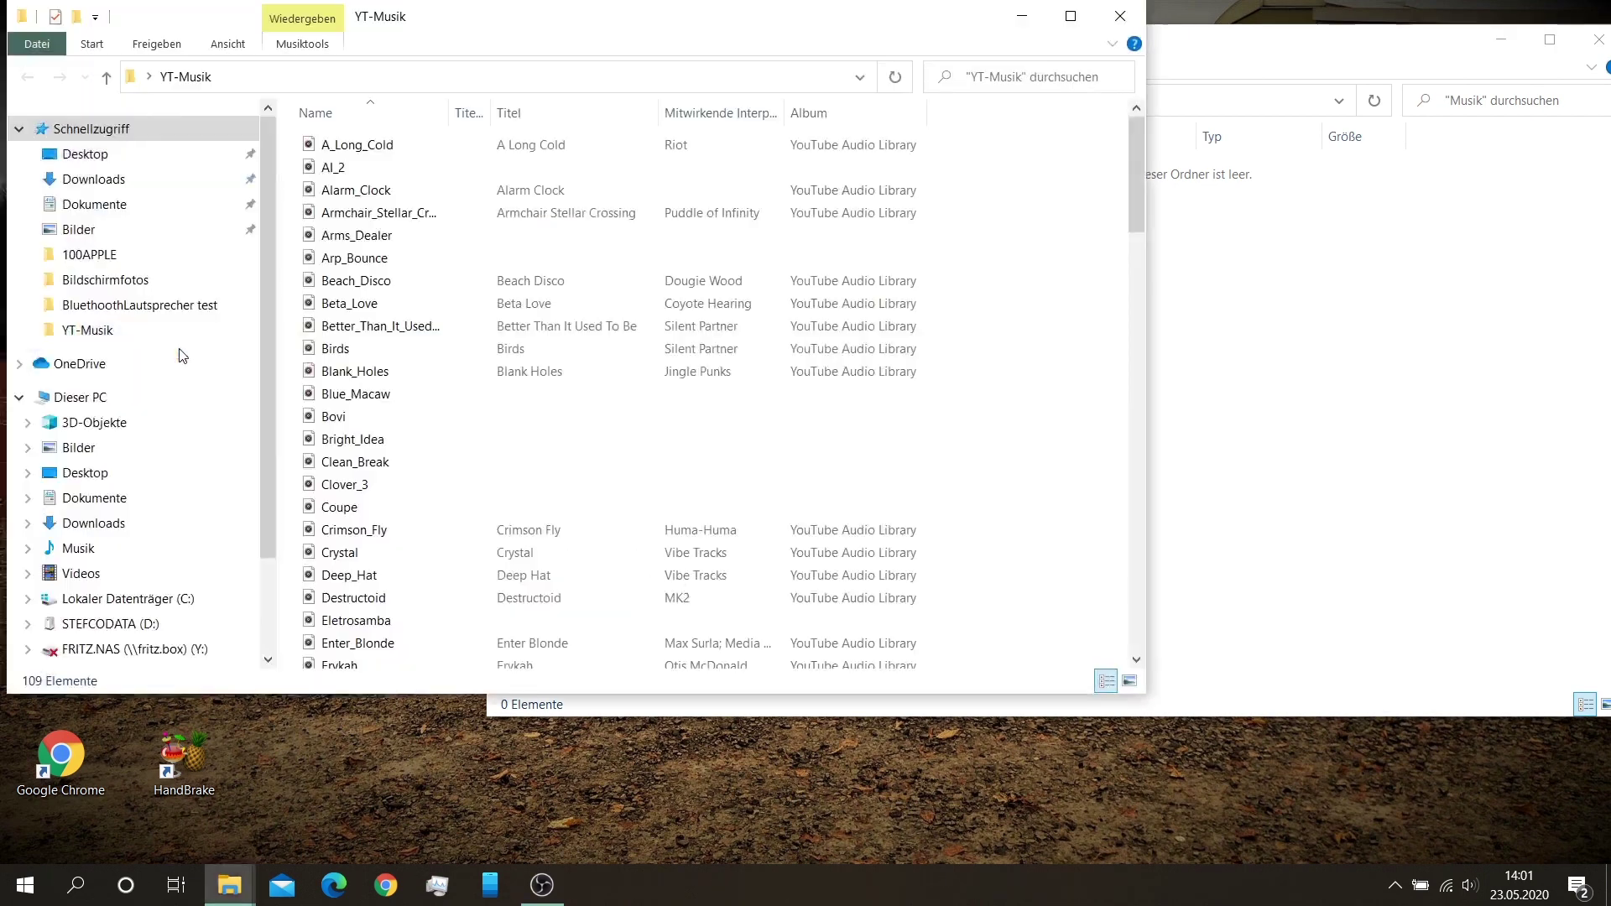
Copy the ten tracks from Clean_Break through Erykah into the Musik folder on STEFCODATA (D:) and clear the windows from the desktop.
left_click_drag(490, 464, 441, 498)
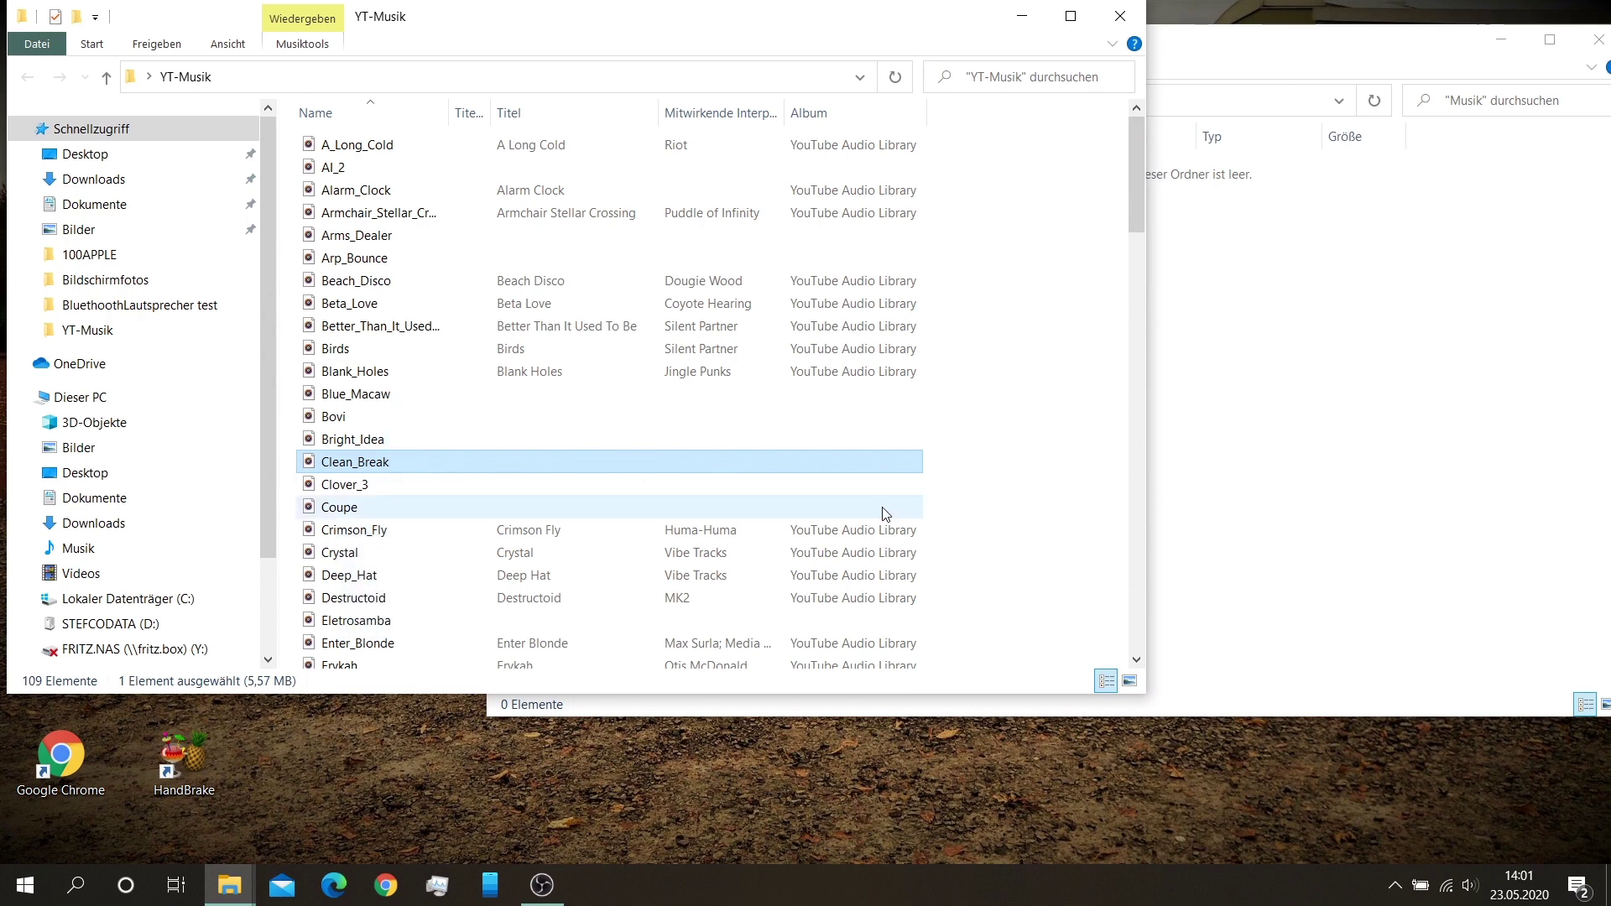
left_click_drag(940, 472, 514, 667)
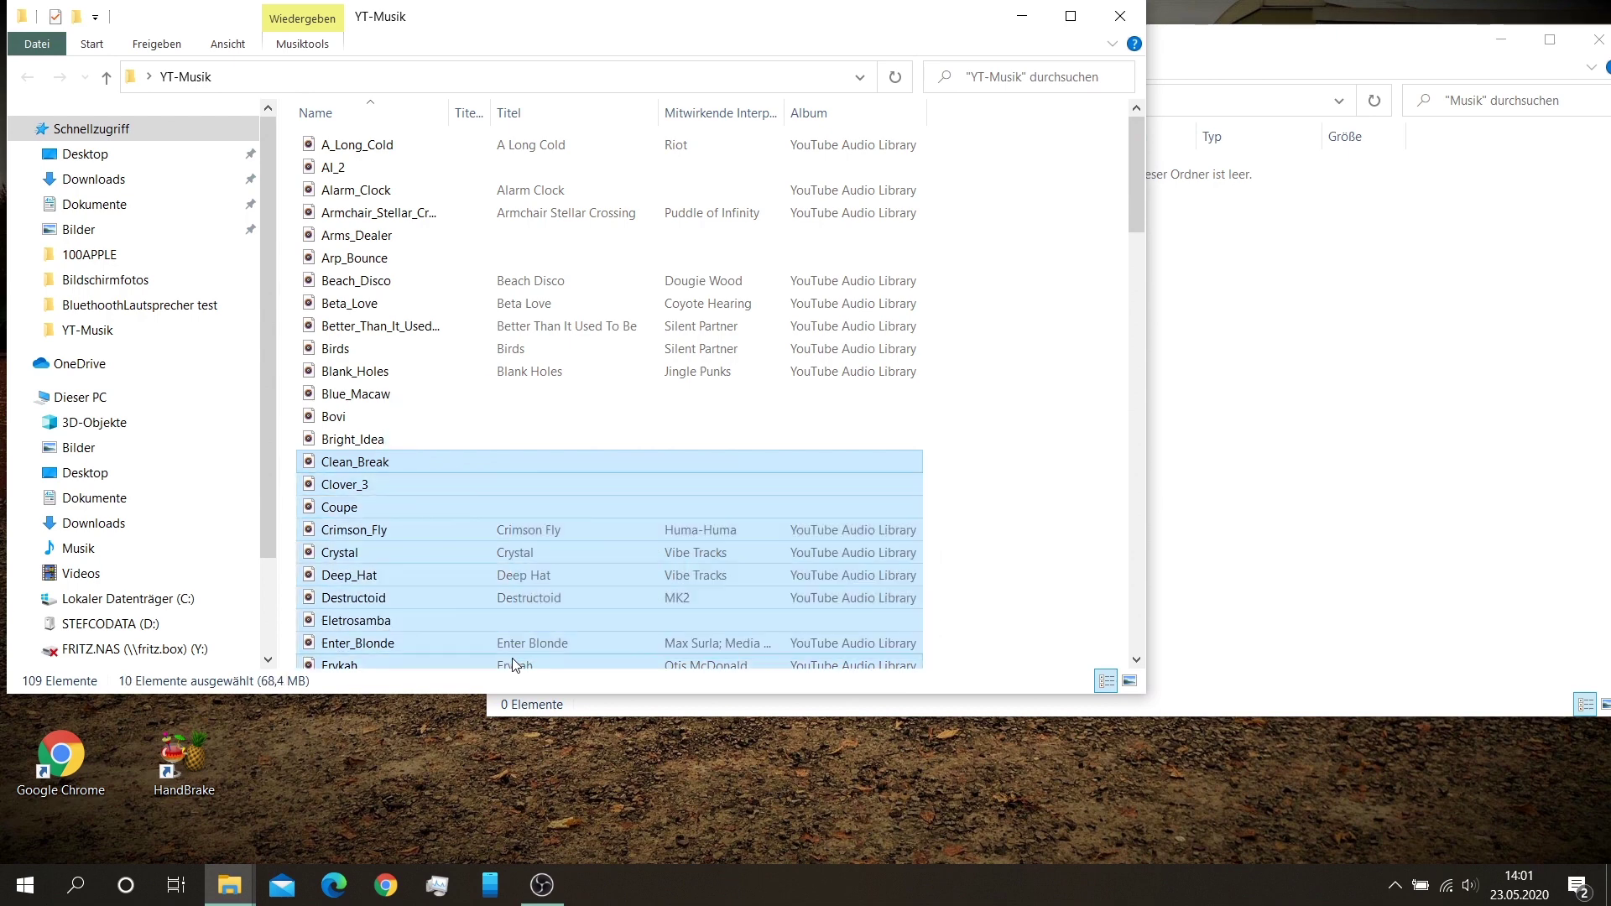
left_click_drag(338, 467, 1355, 502)
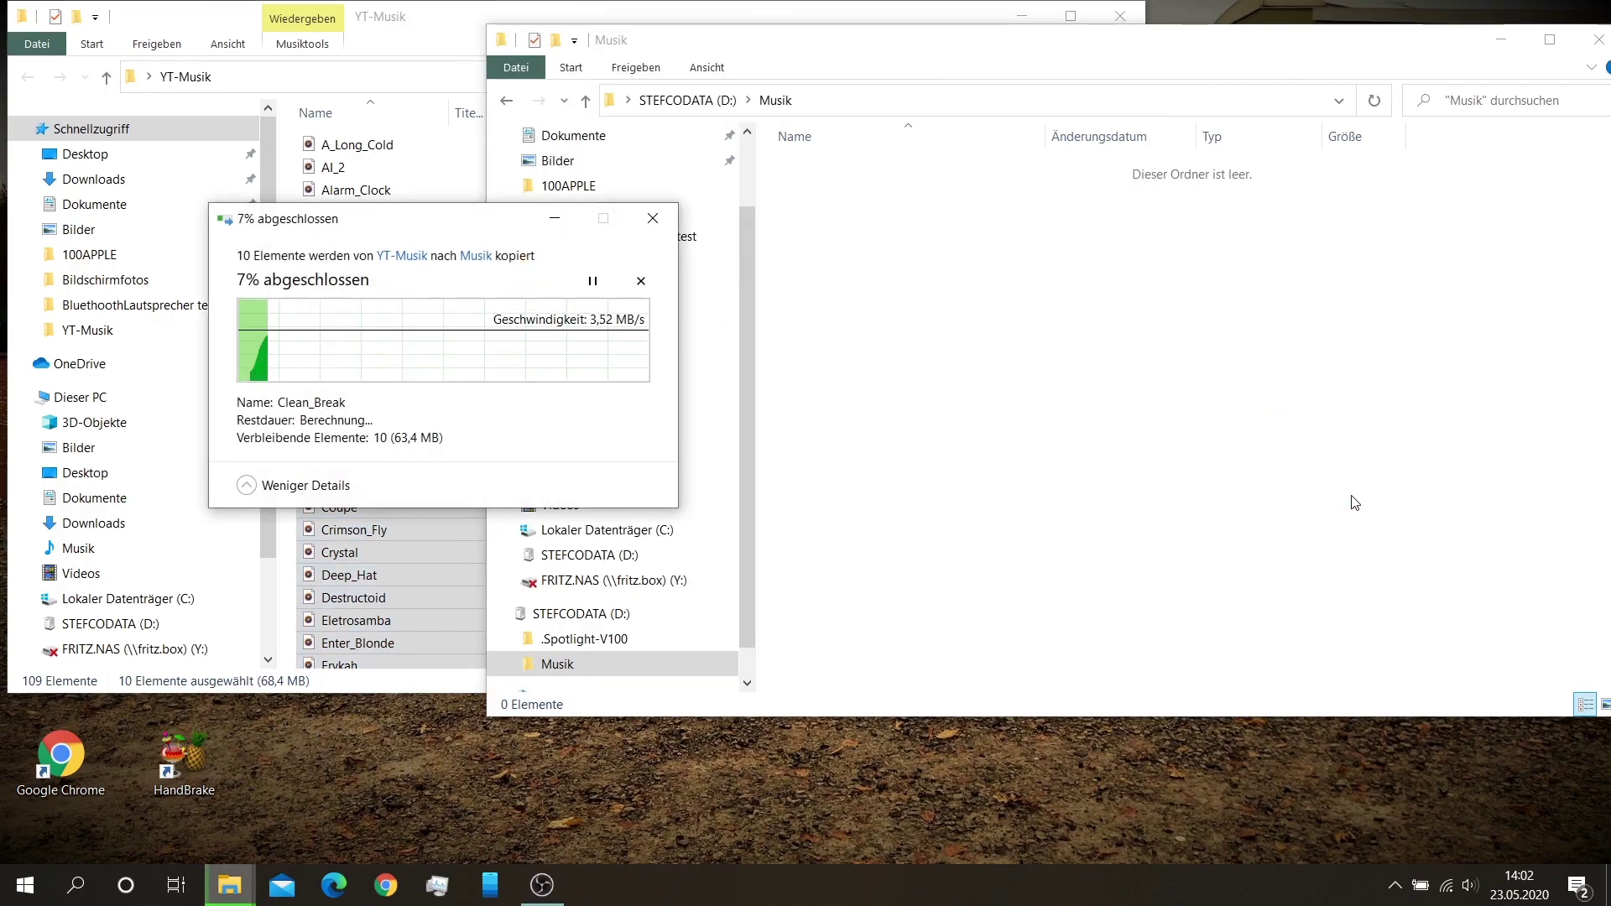
key("super+d")
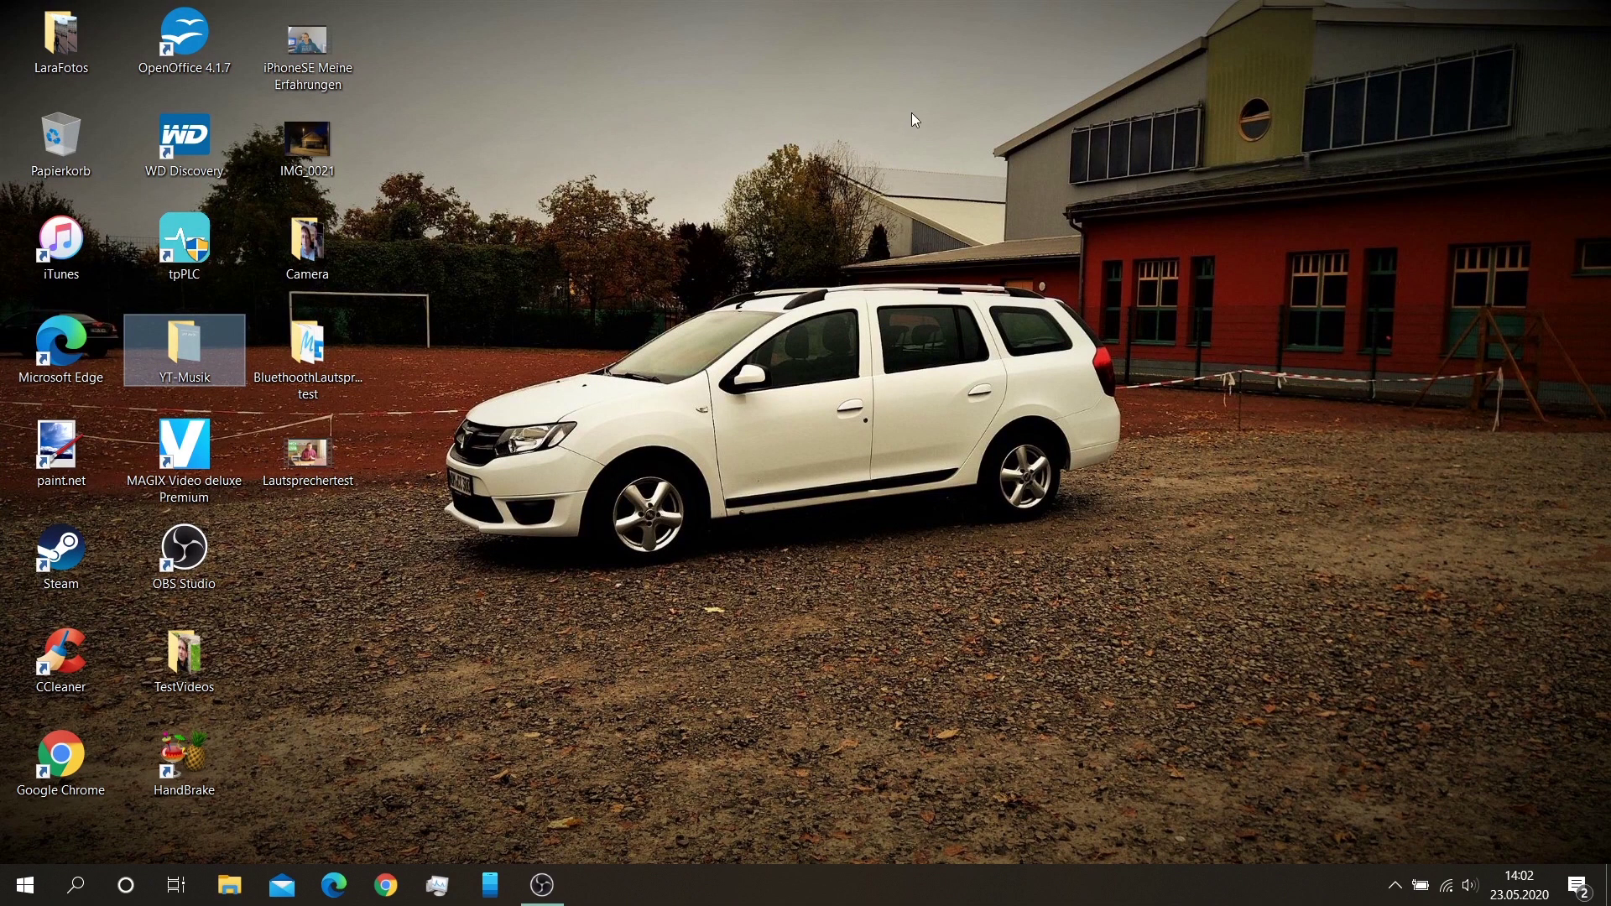
Open the Bildschirmfotos folder inside the PC's Bilder library in an Explorer window.
left_click(232, 887)
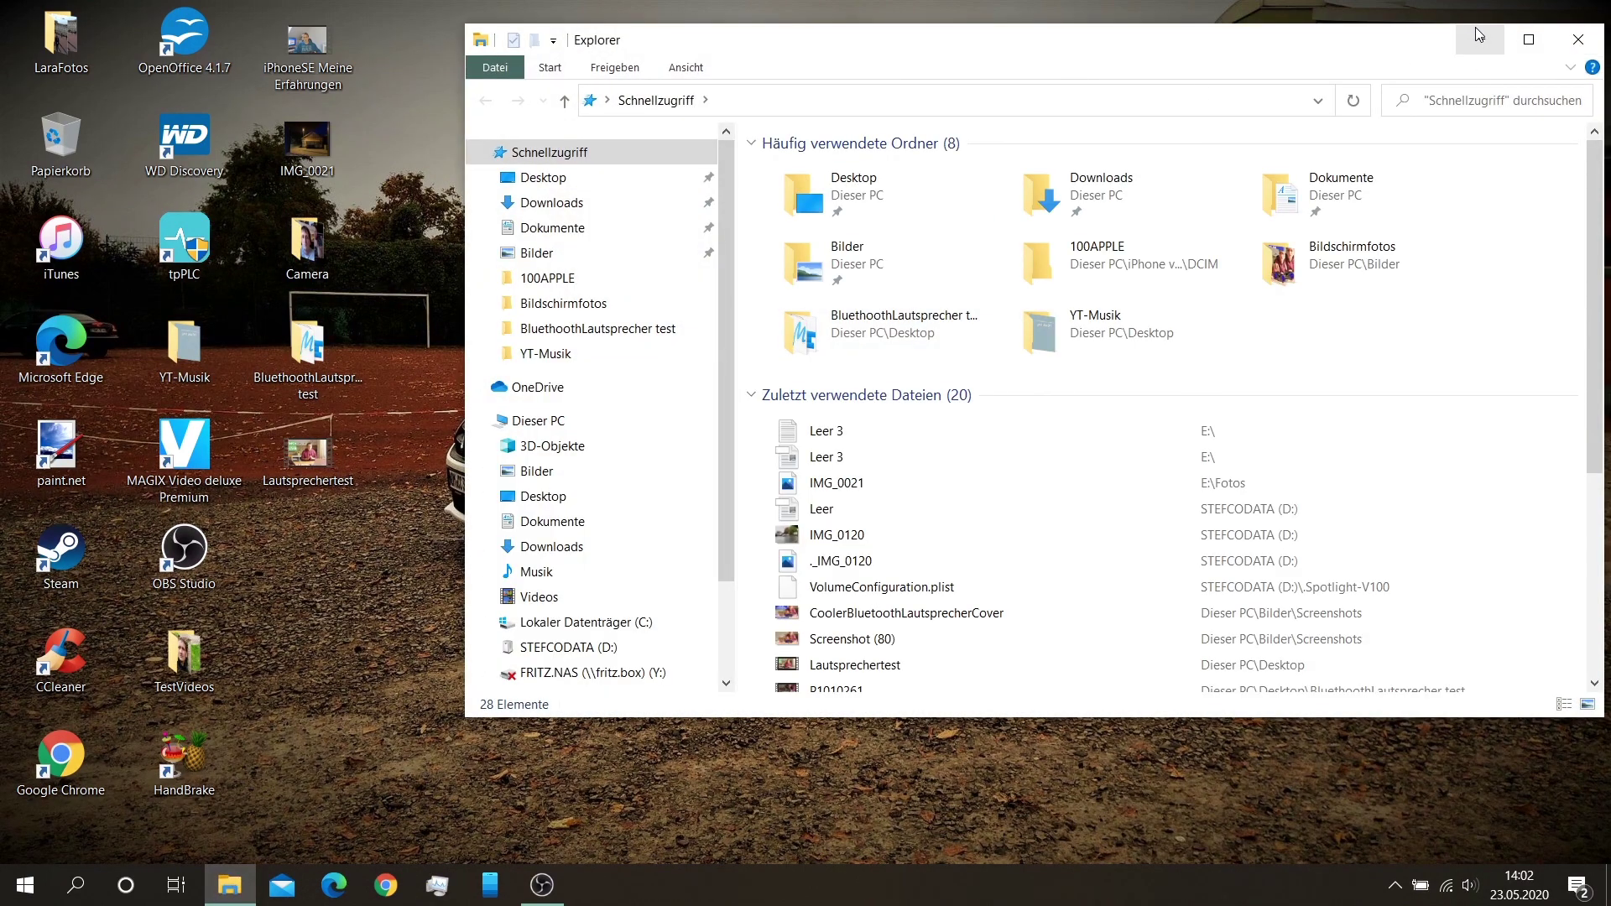
double_click(837, 263)
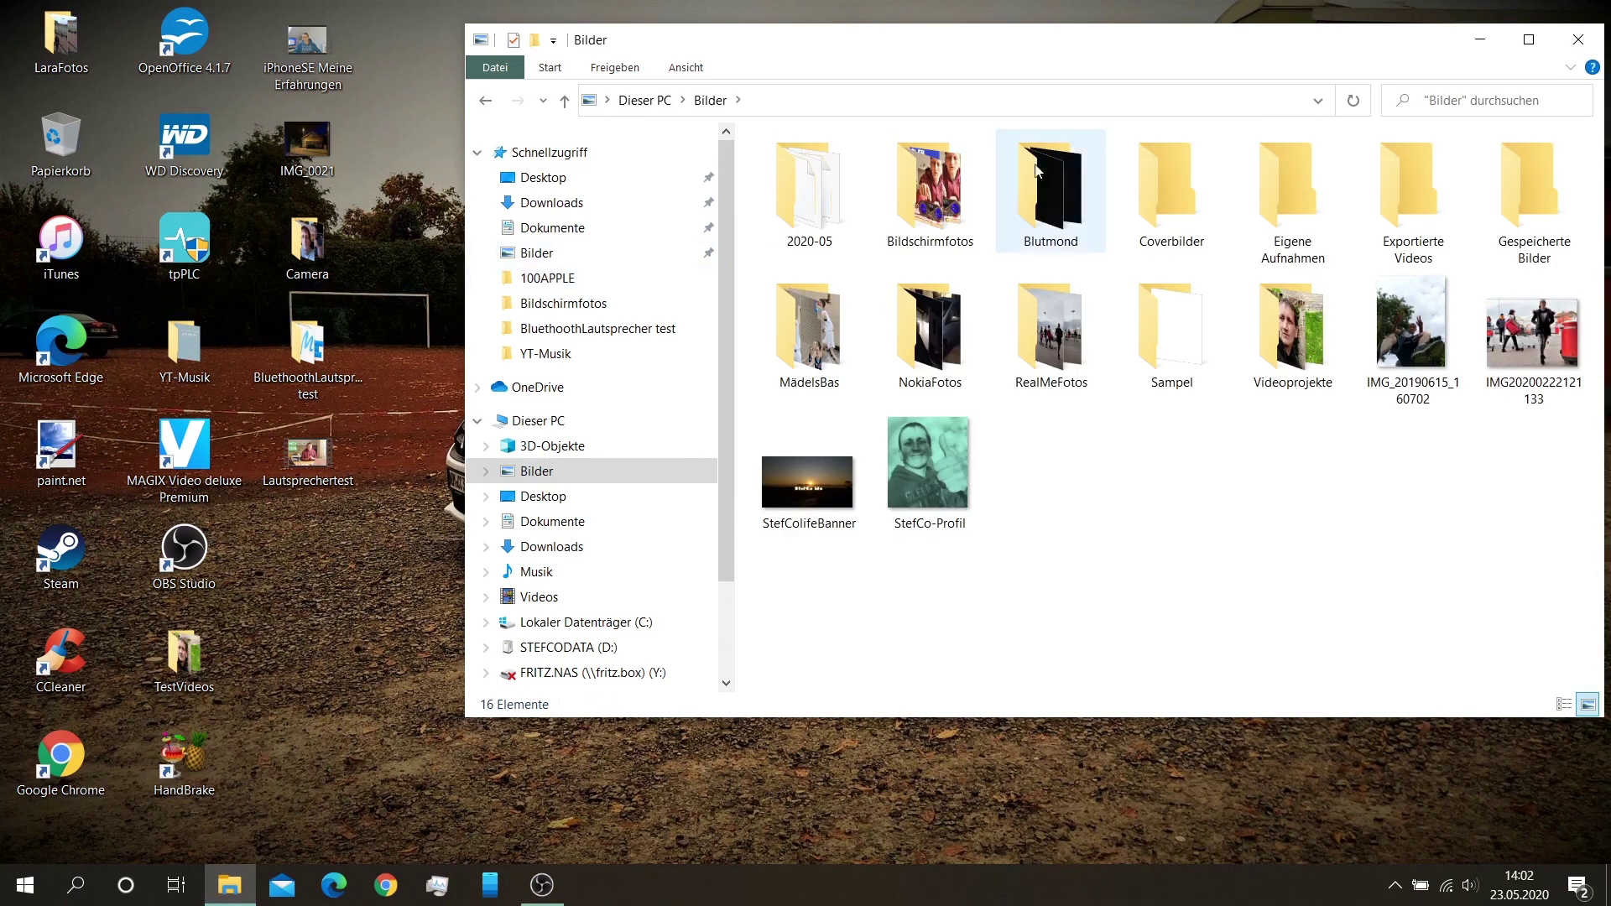
double_click(937, 173)
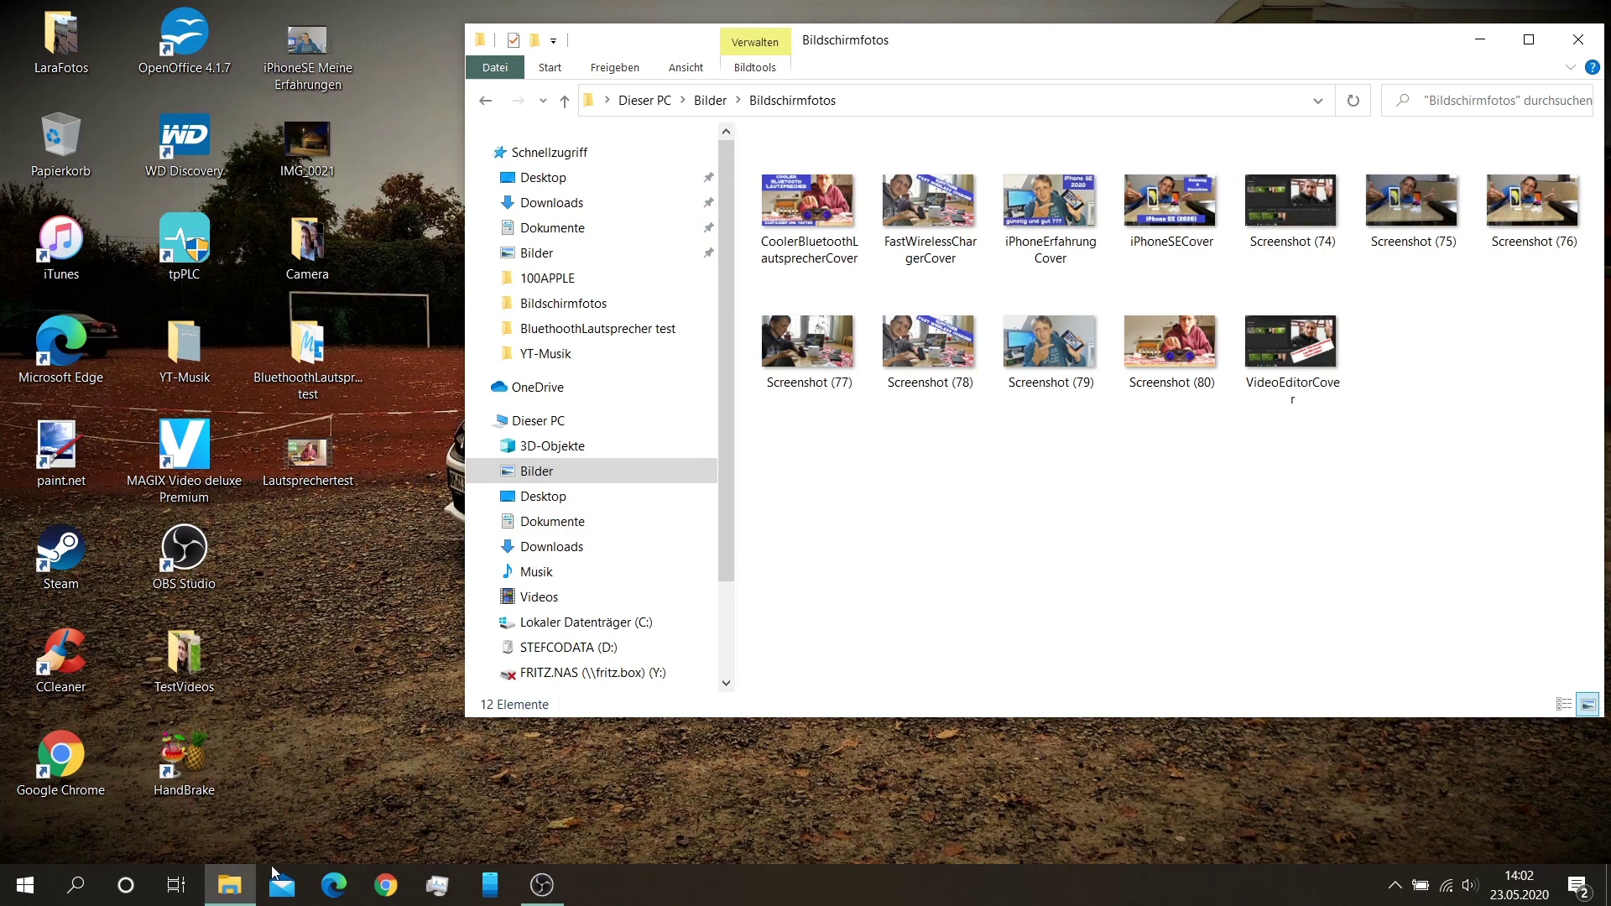
Open a second Explorer window at STEFCODATA (D:) and create a folder named Bilder there.
right_click(225, 884)
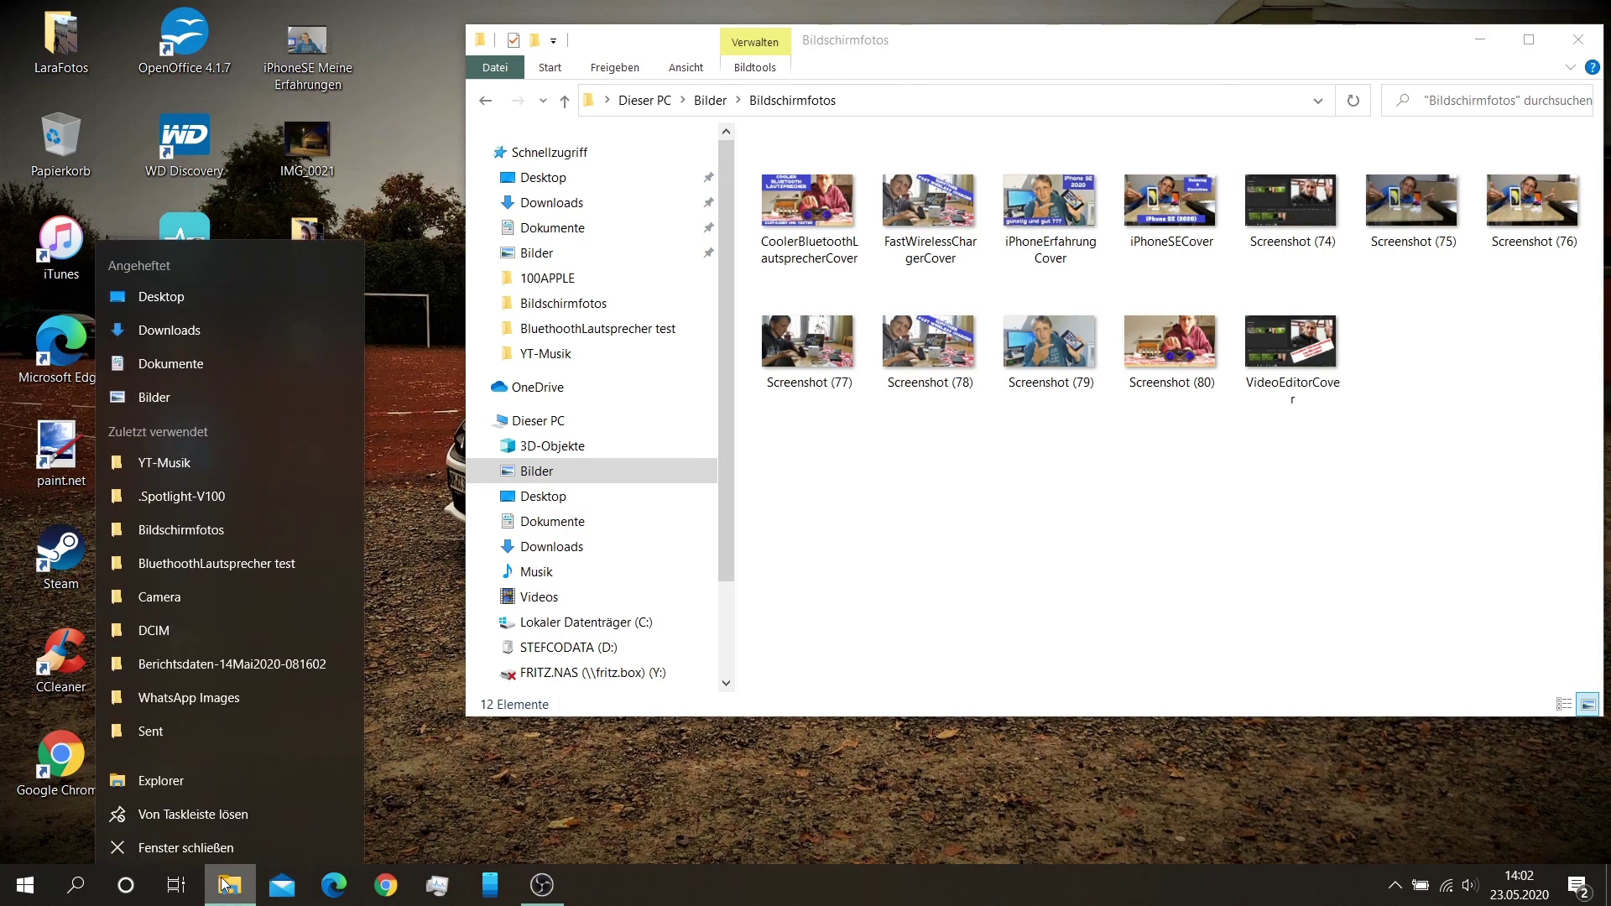
left_click(166, 776)
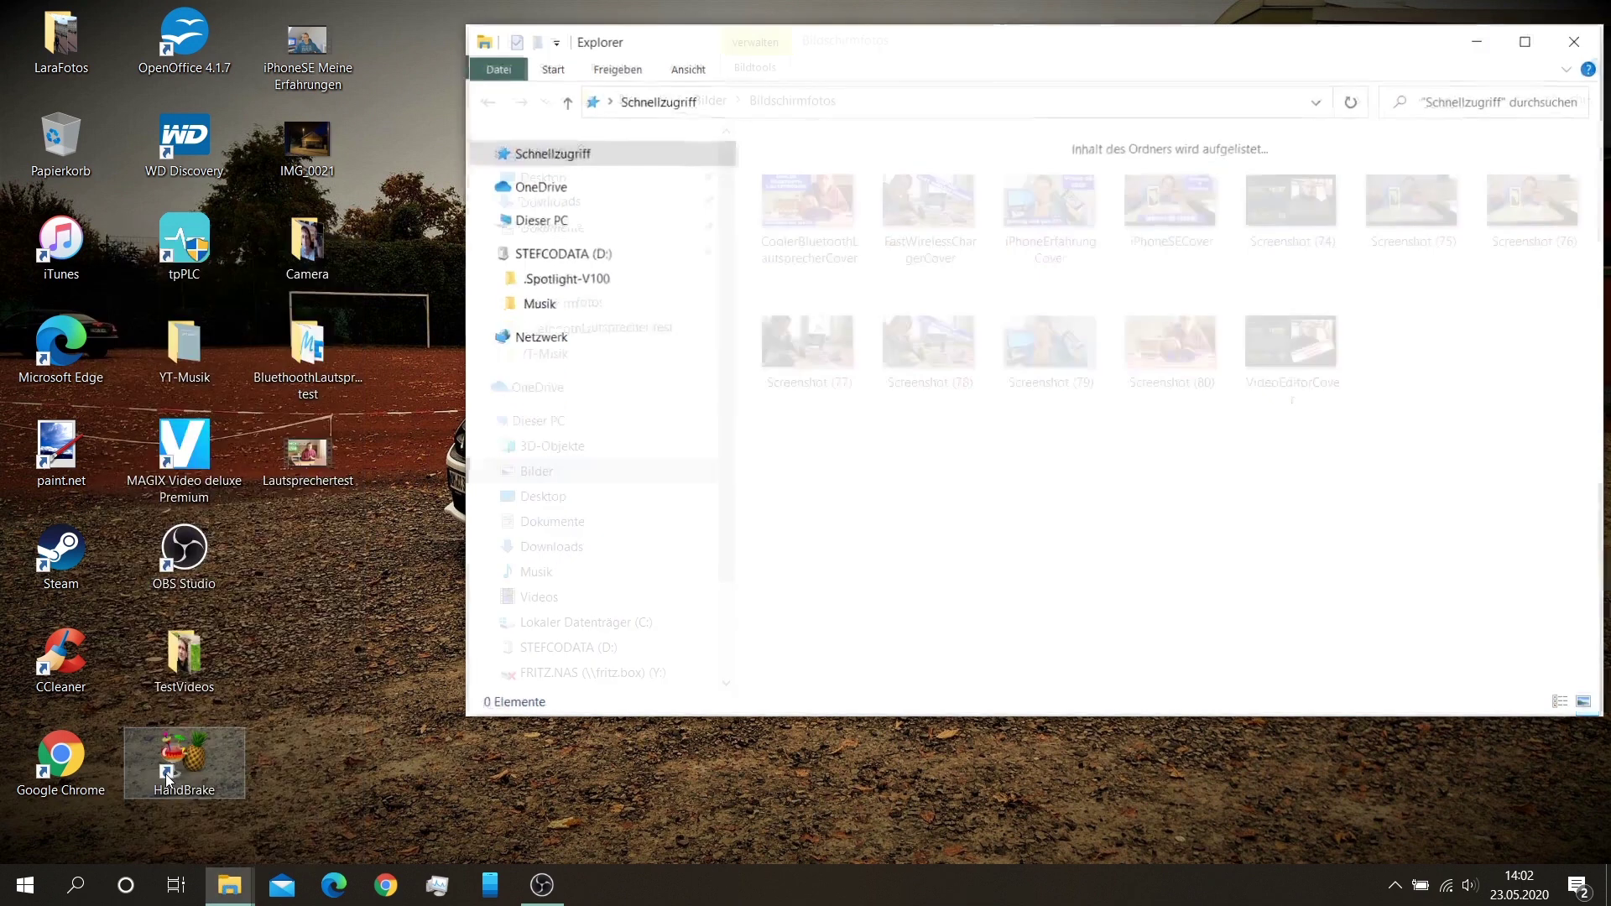
left_click(612, 648)
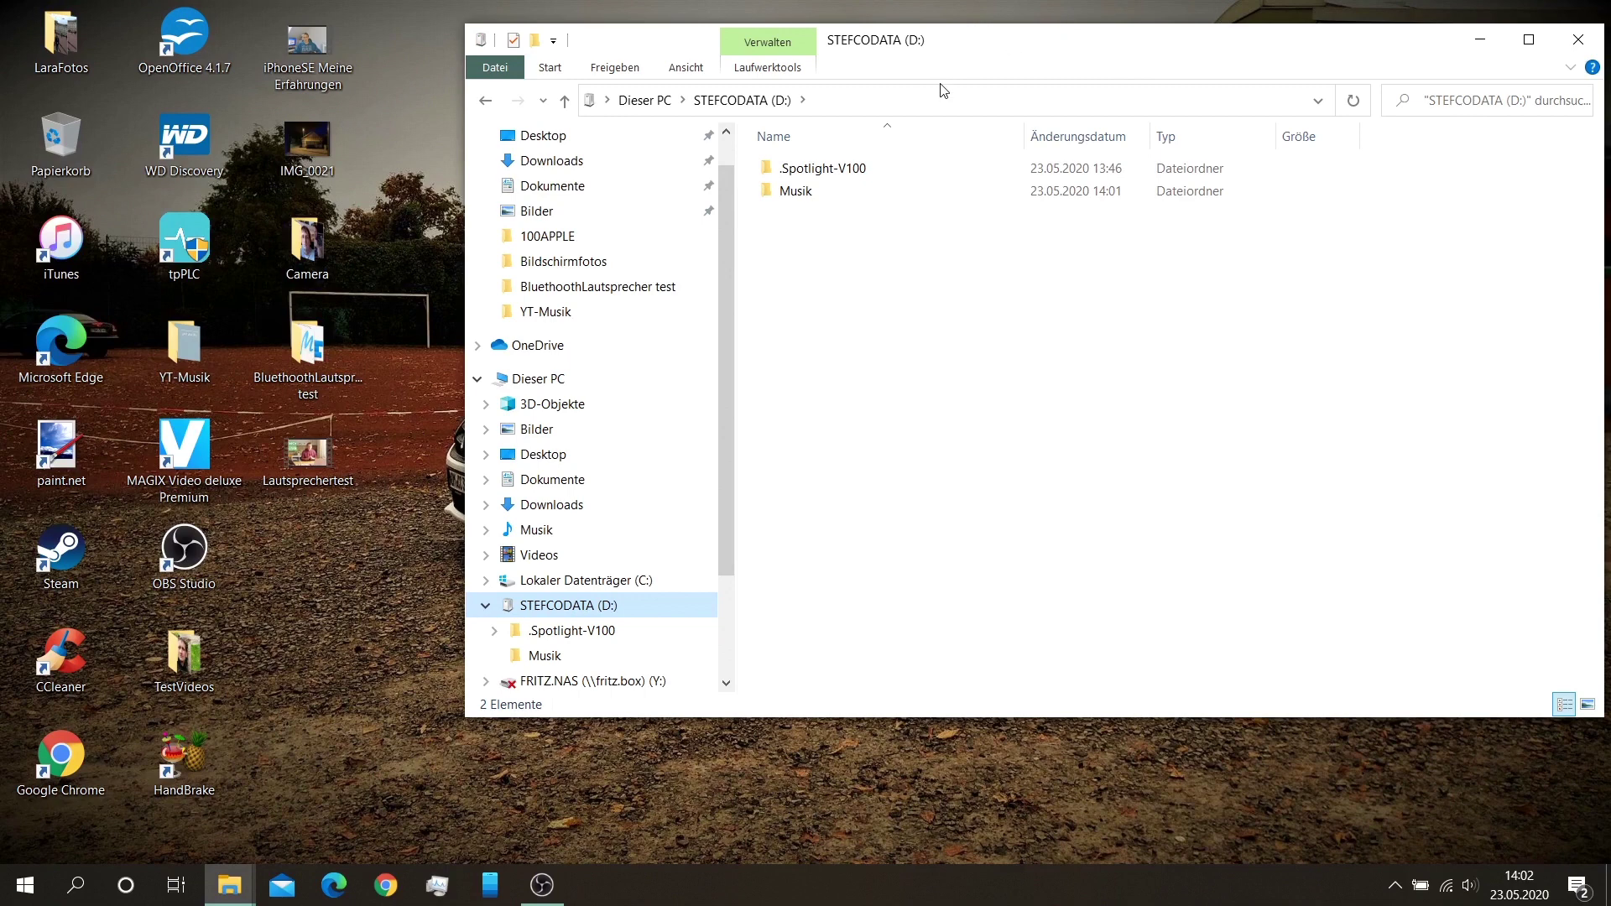
right_click(836, 289)
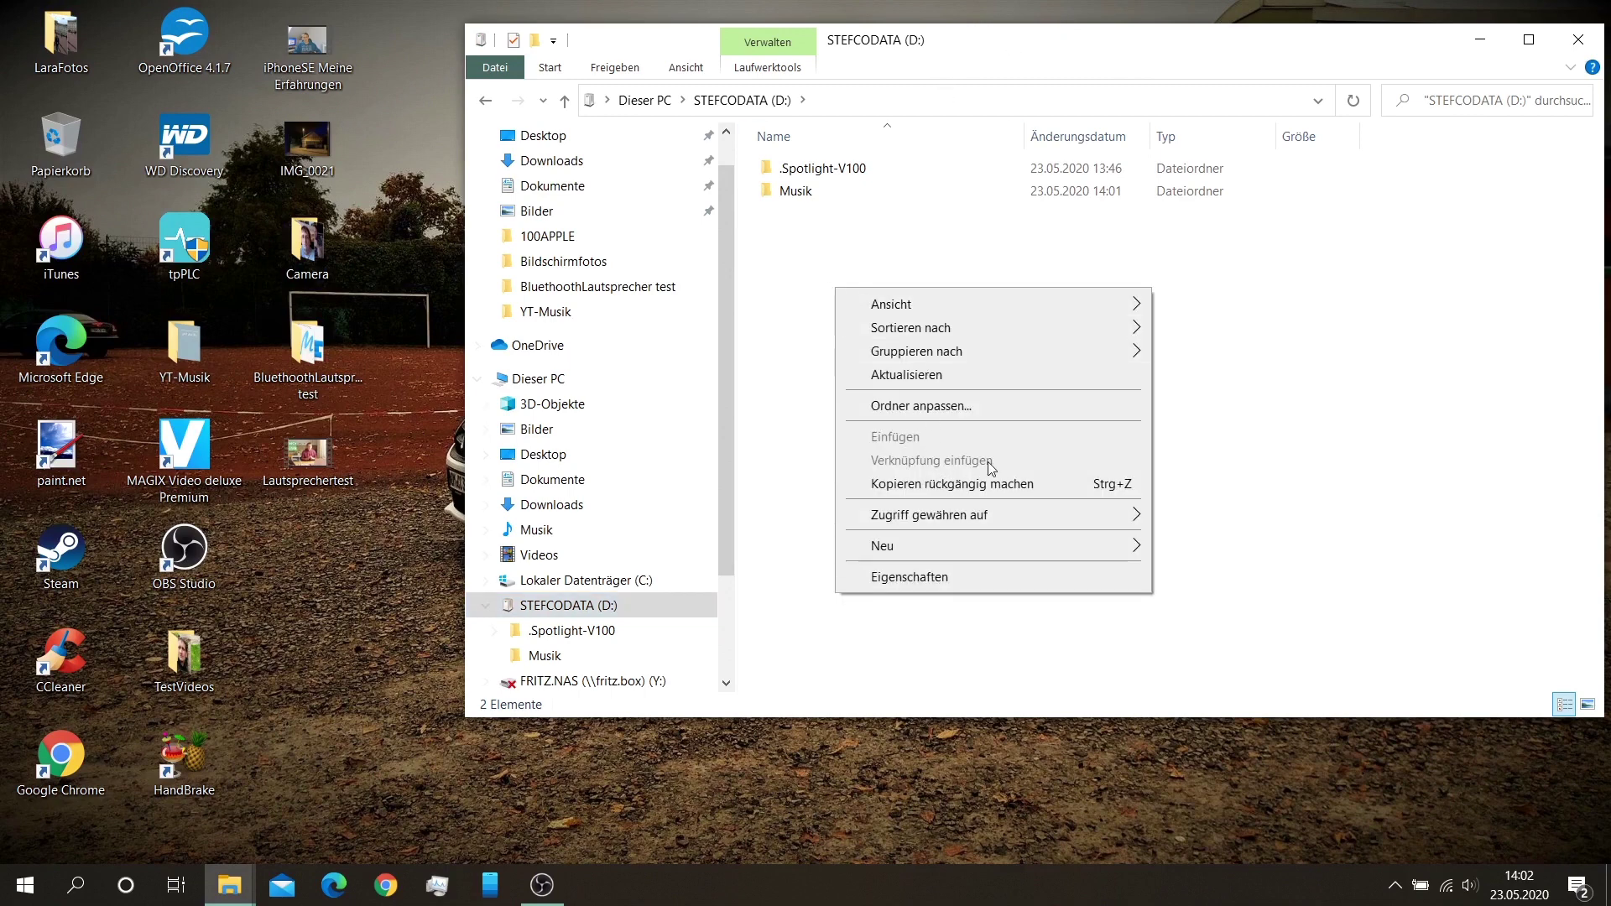
mouse_move(1070, 546)
left_click(1208, 550)
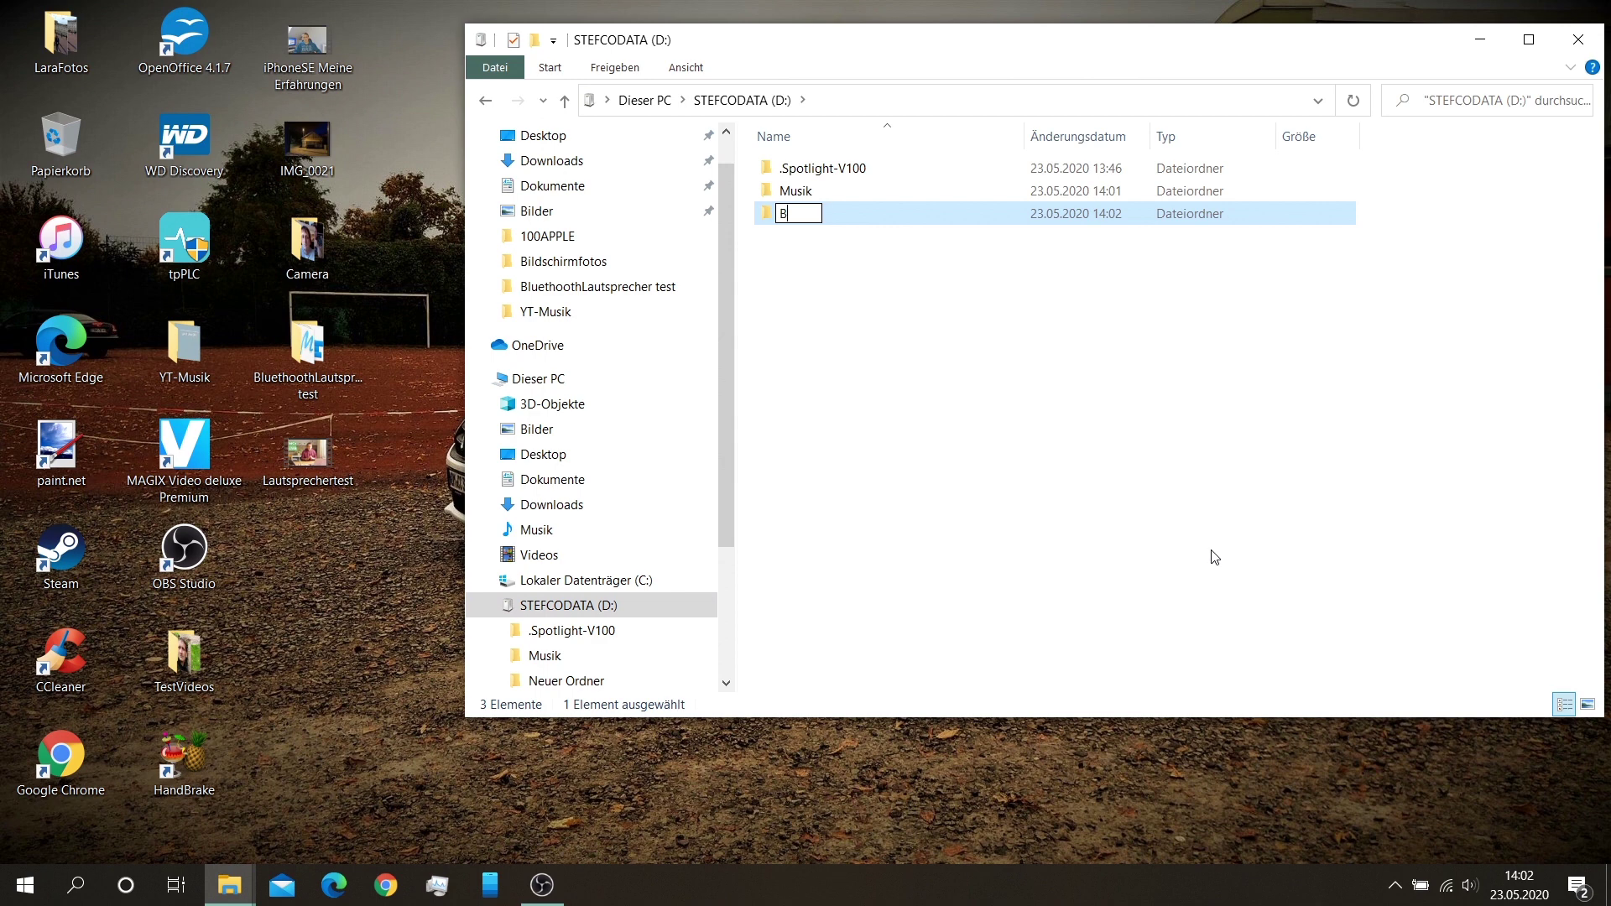
type("Bilder")
key("Return")
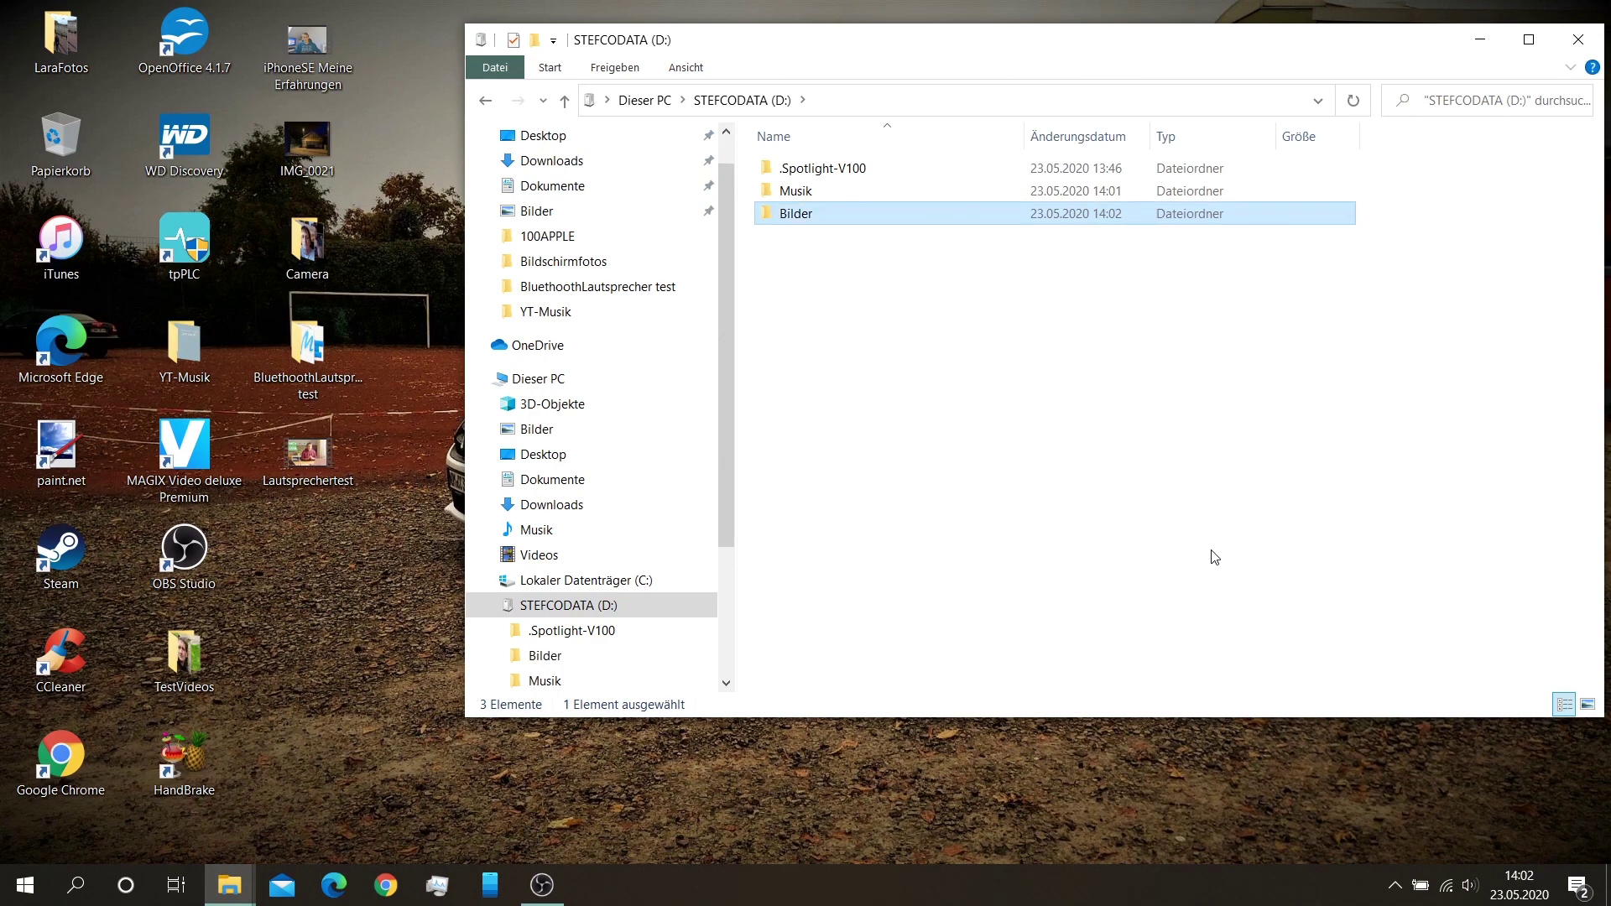
Copy the seven images from CoolerBluetoothLautsprecherCover through Screenshot (76) to STEFCODATA (D:) and move them into its Bilder folder.
left_click_drag(1192, 52, 937, 354)
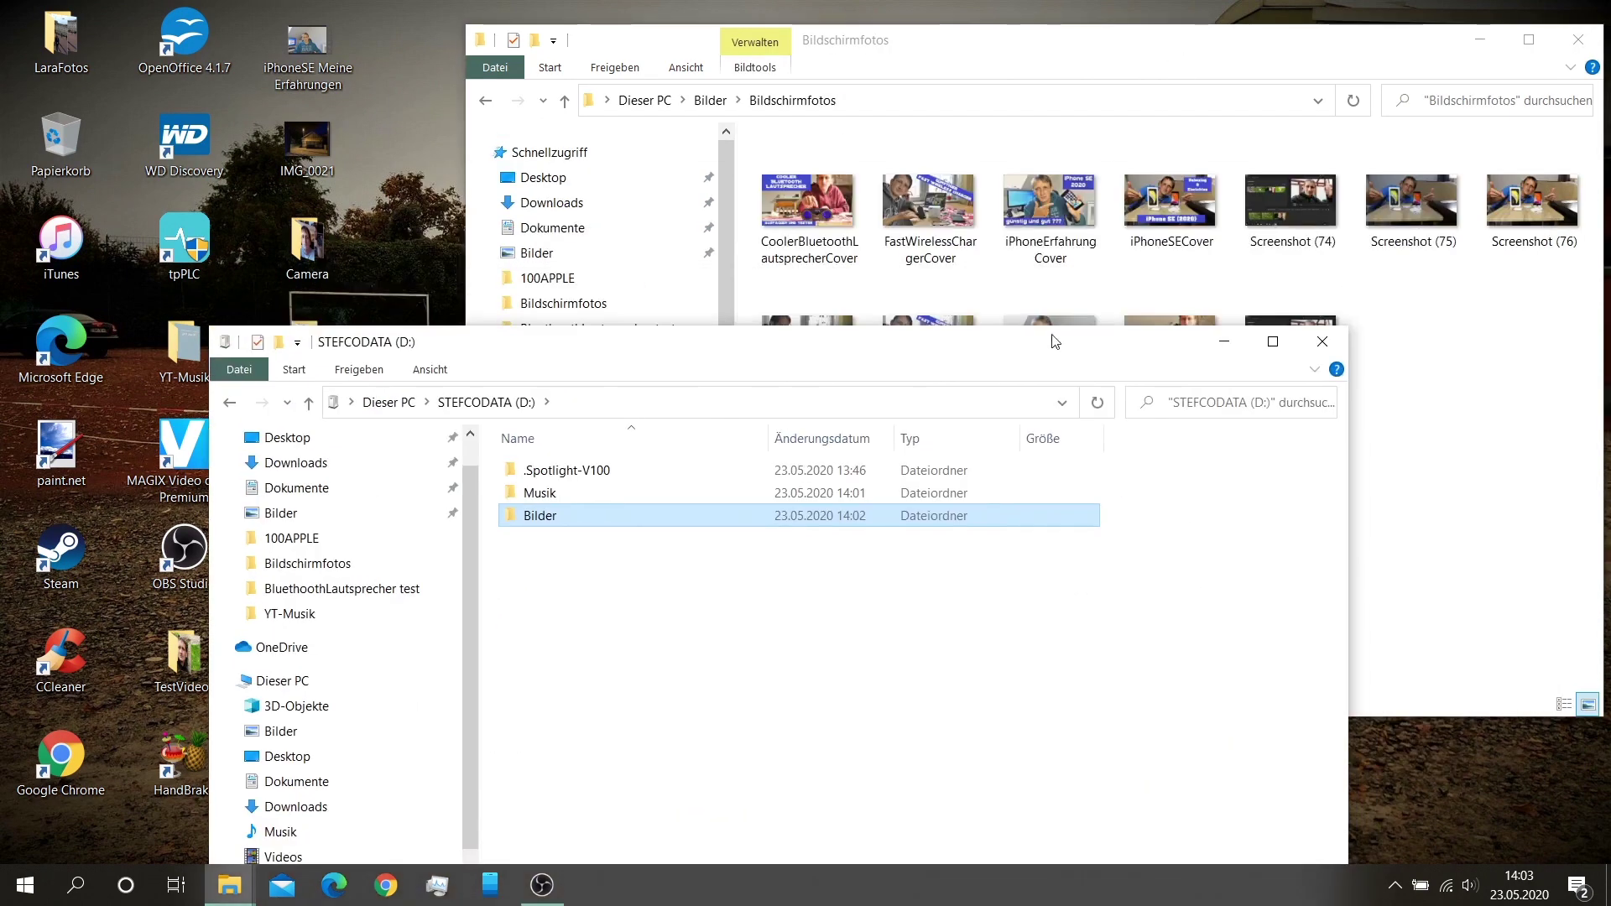
left_click_drag(1544, 277, 755, 133)
left_click_drag(810, 202, 778, 838)
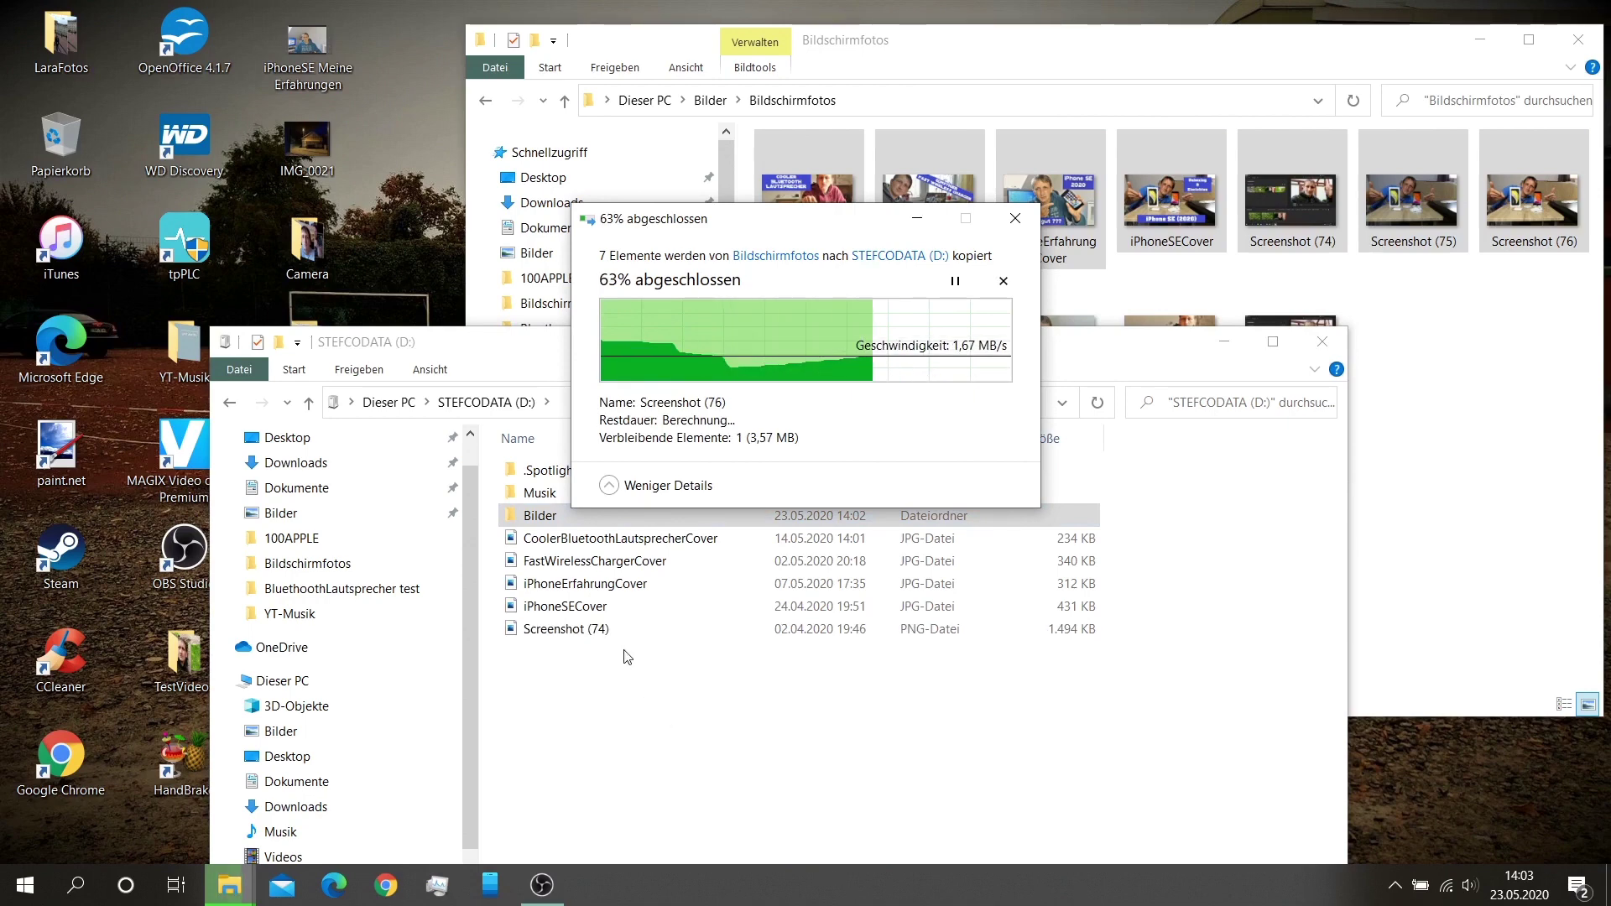
left_click_drag(602, 707, 560, 525)
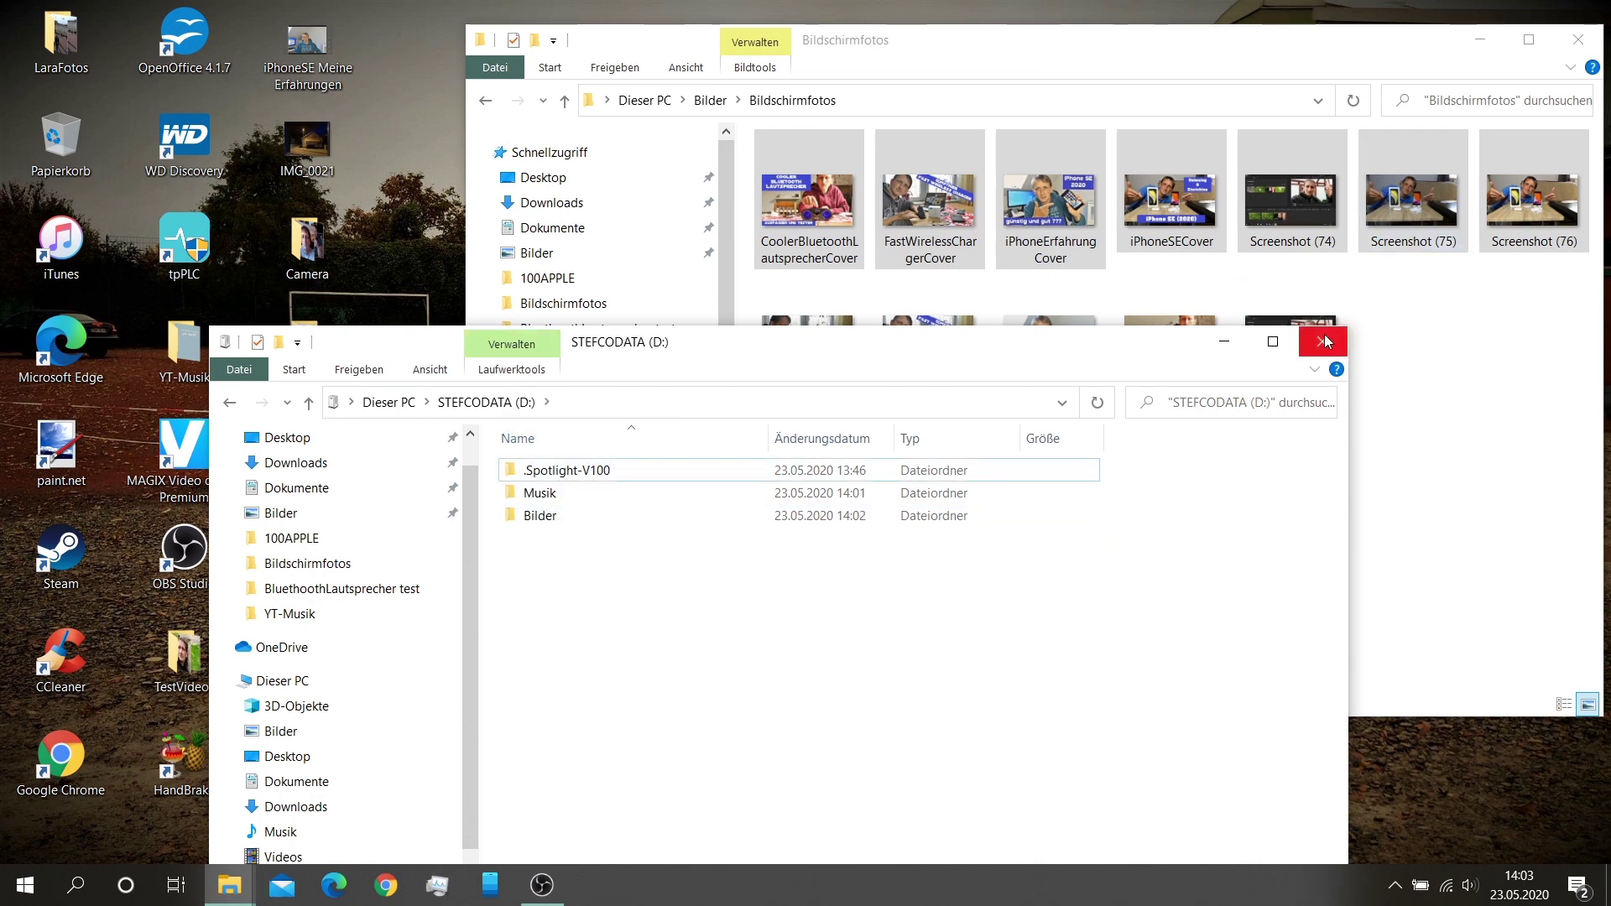
Close the STEFCODATA (D:) and Bildschirmfotos Explorer windows.
key("alt+F4")
left_click(1577, 39)
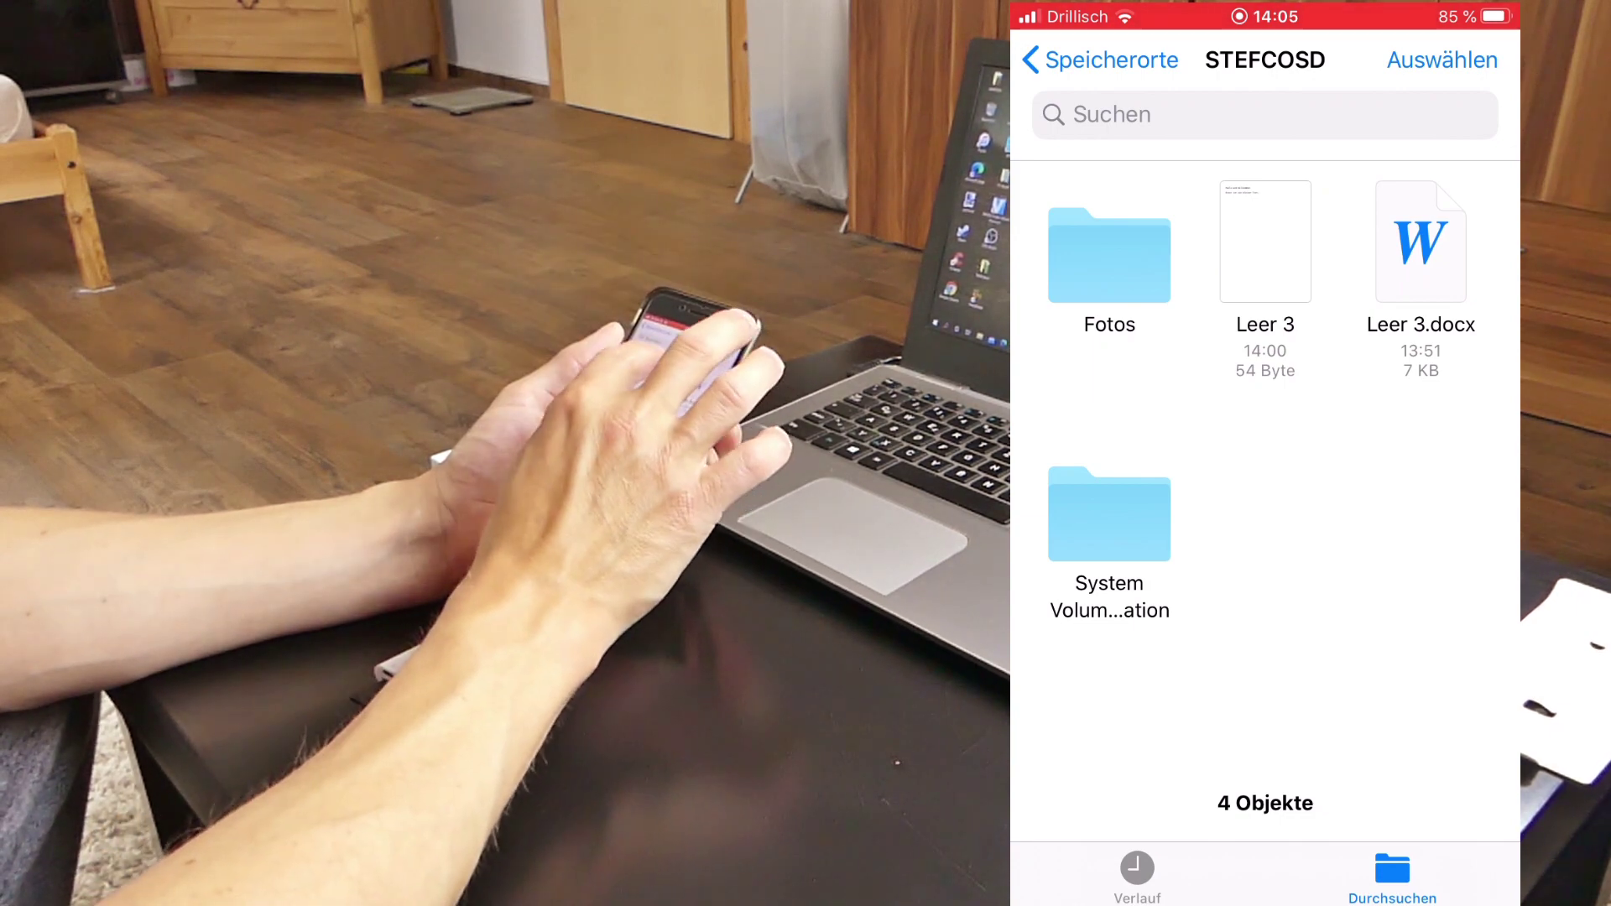
Preview the Leer 3 text file on STEFCOSD and copy it into the Pages folder under Auf meinem iPhone.
left_click(1265, 241)
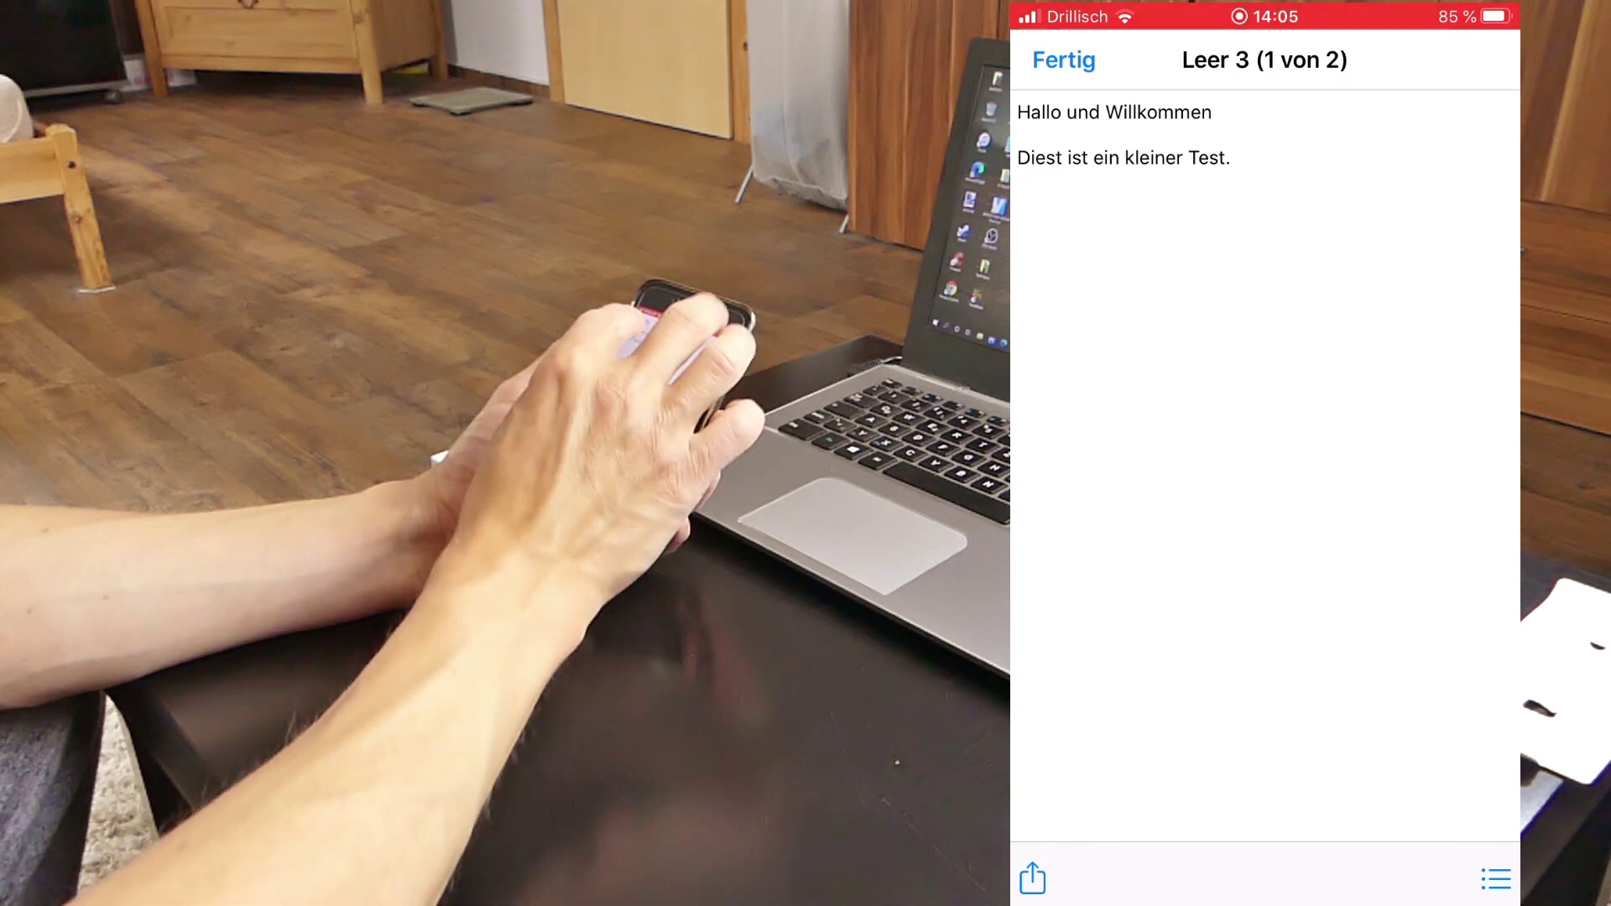
left_click(1064, 59)
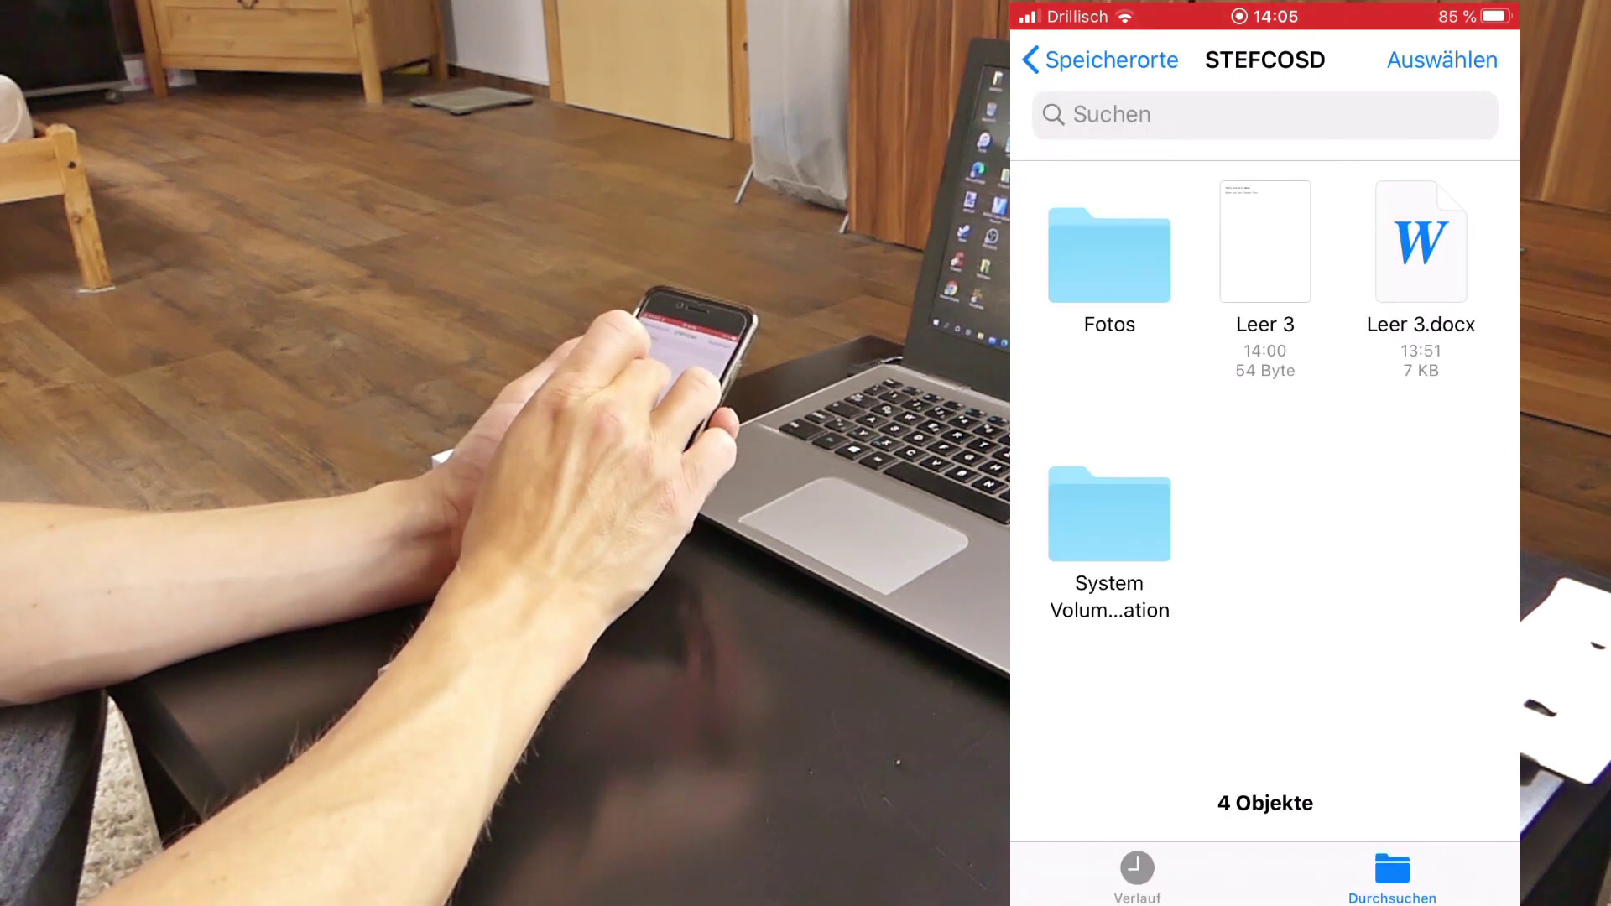
right_click(1264, 242)
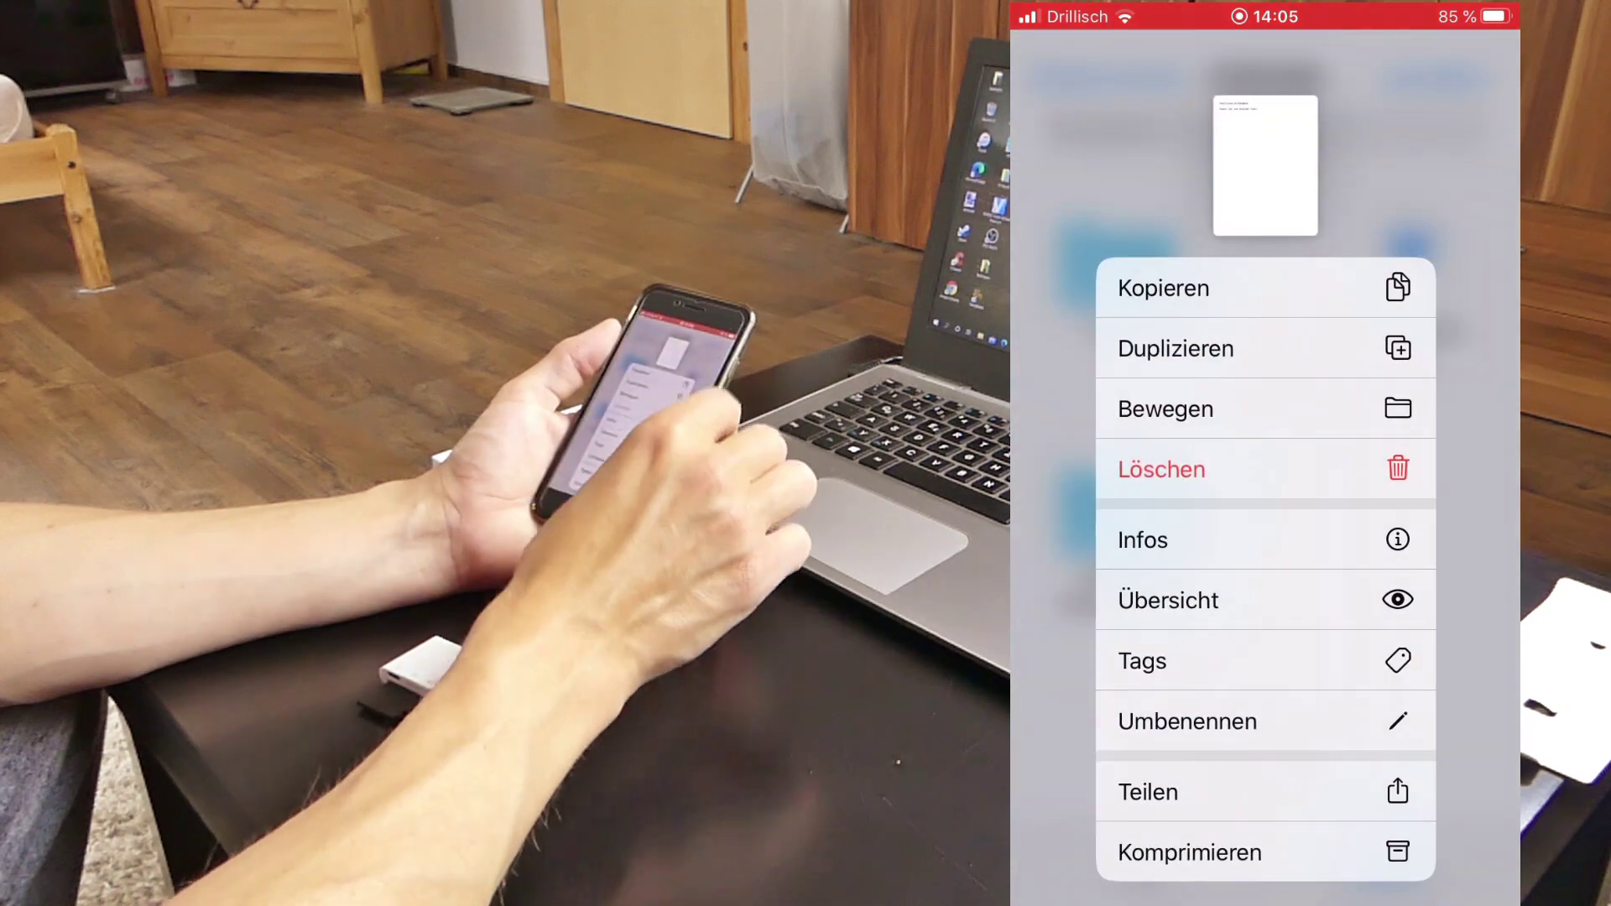
left_click(1165, 409)
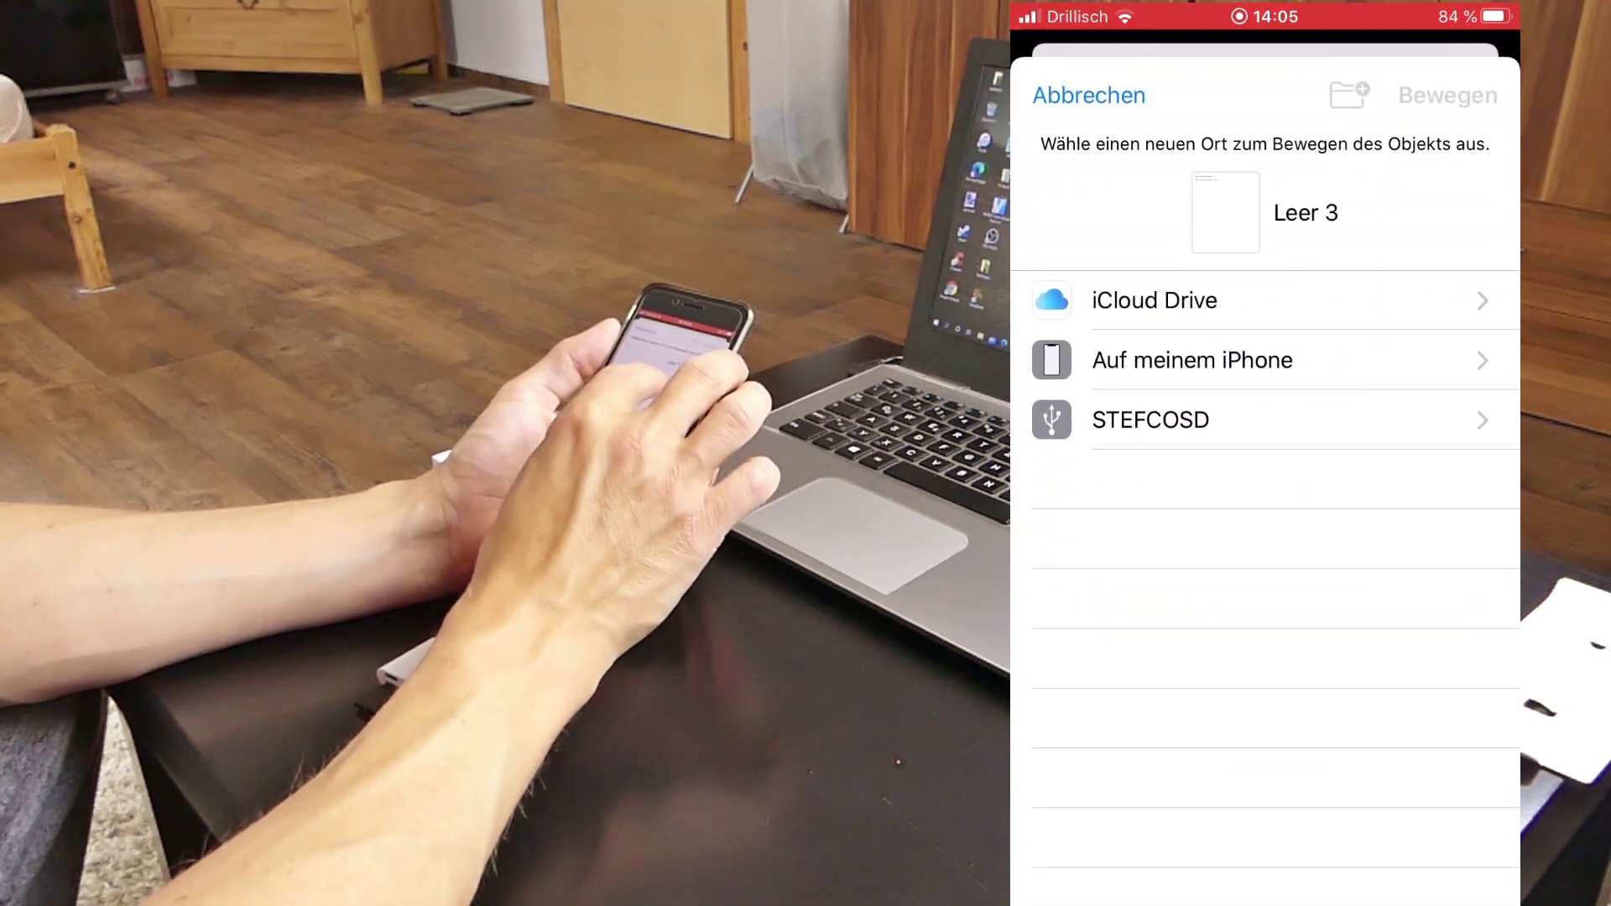
left_click(1192, 360)
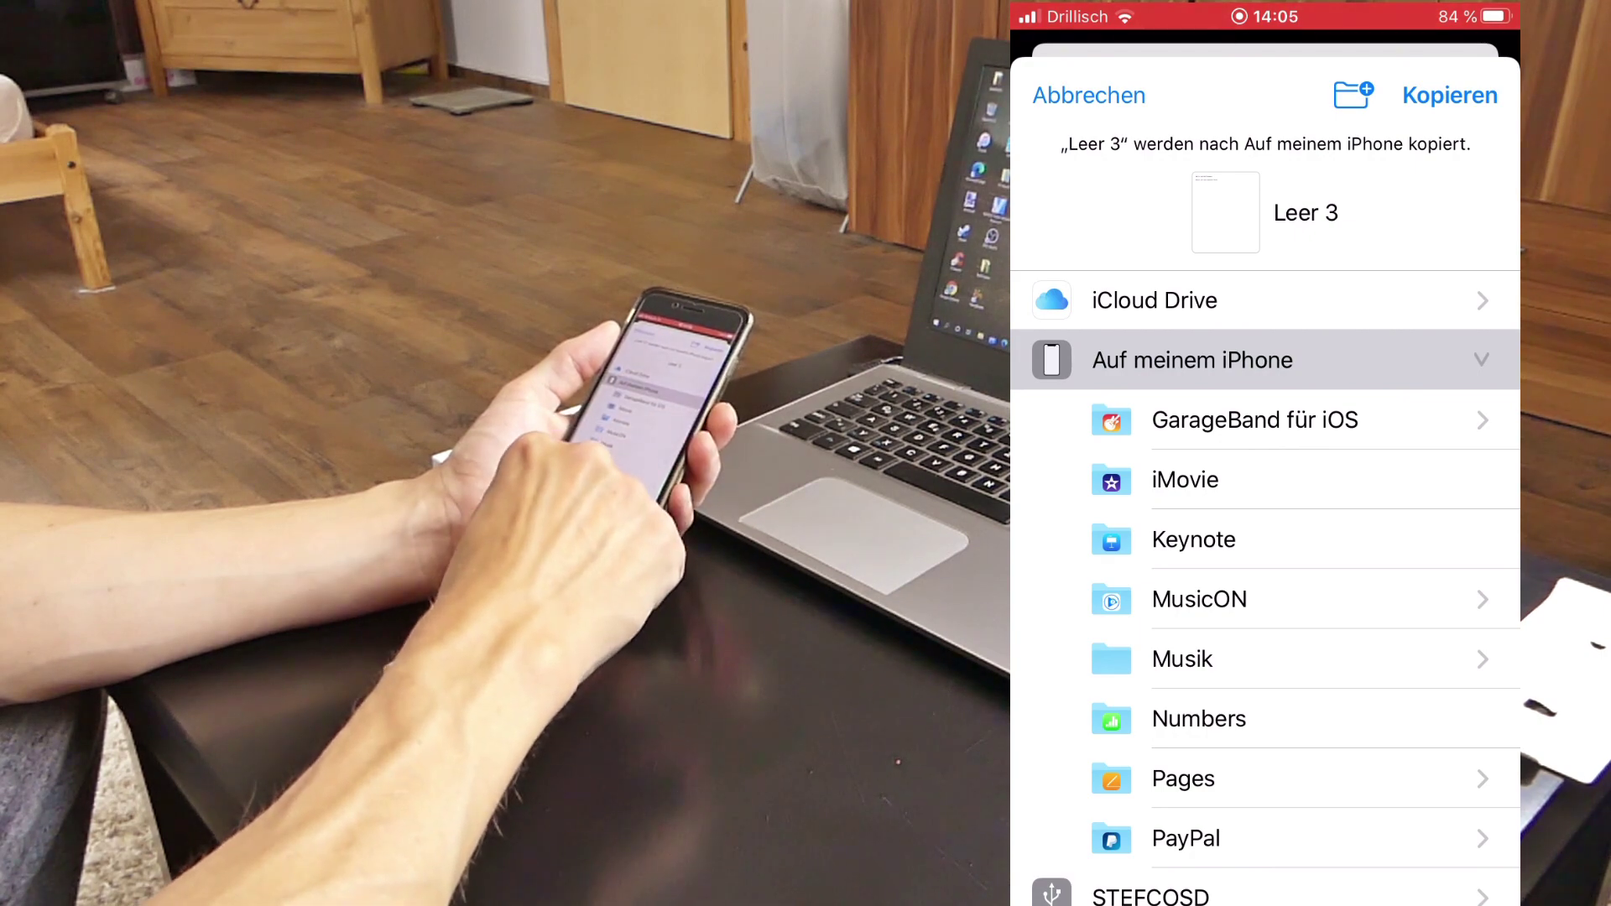
left_click(1183, 779)
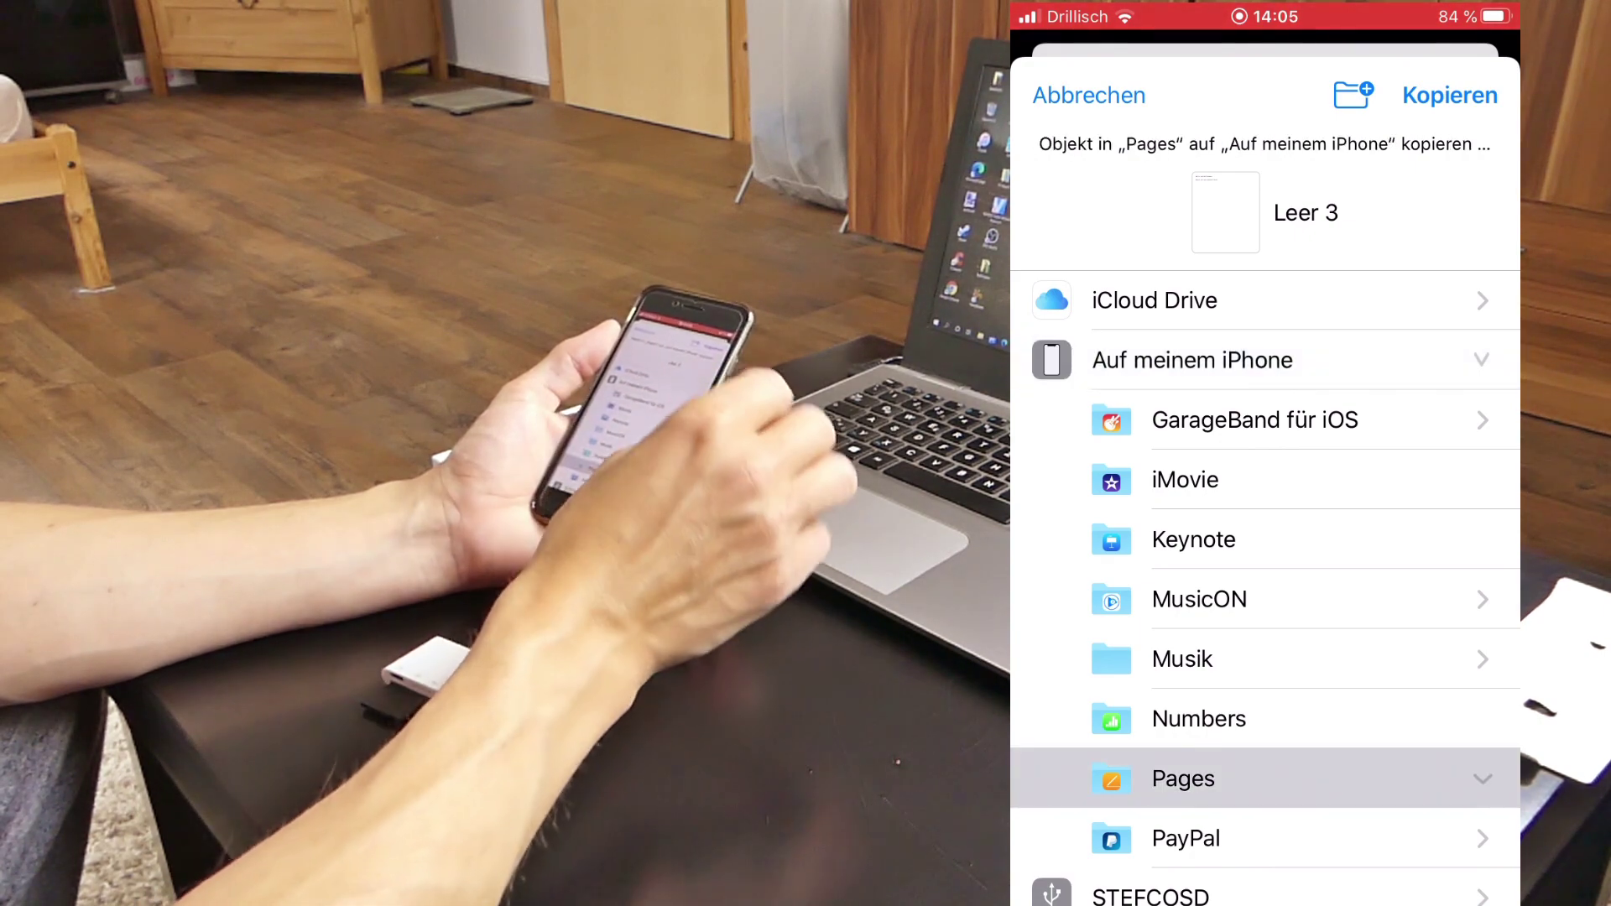
left_click(1450, 95)
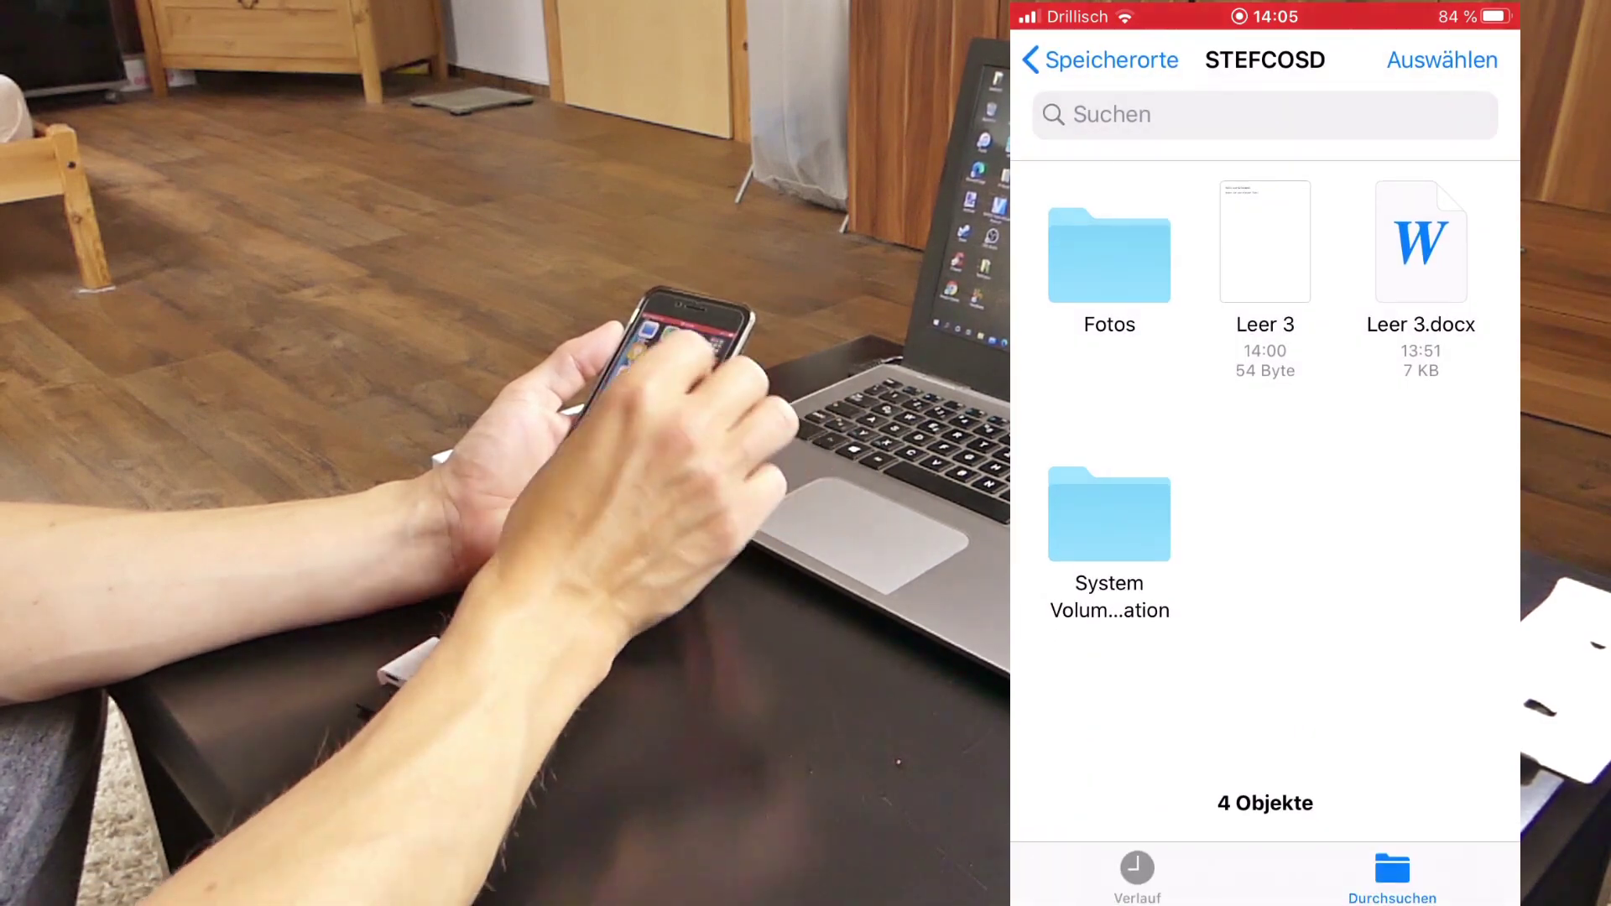
Switch to the Pages app and browse its storage locations to Auf meinem iPhone.
key("super")
scroll(1266, 420, "left", 3)
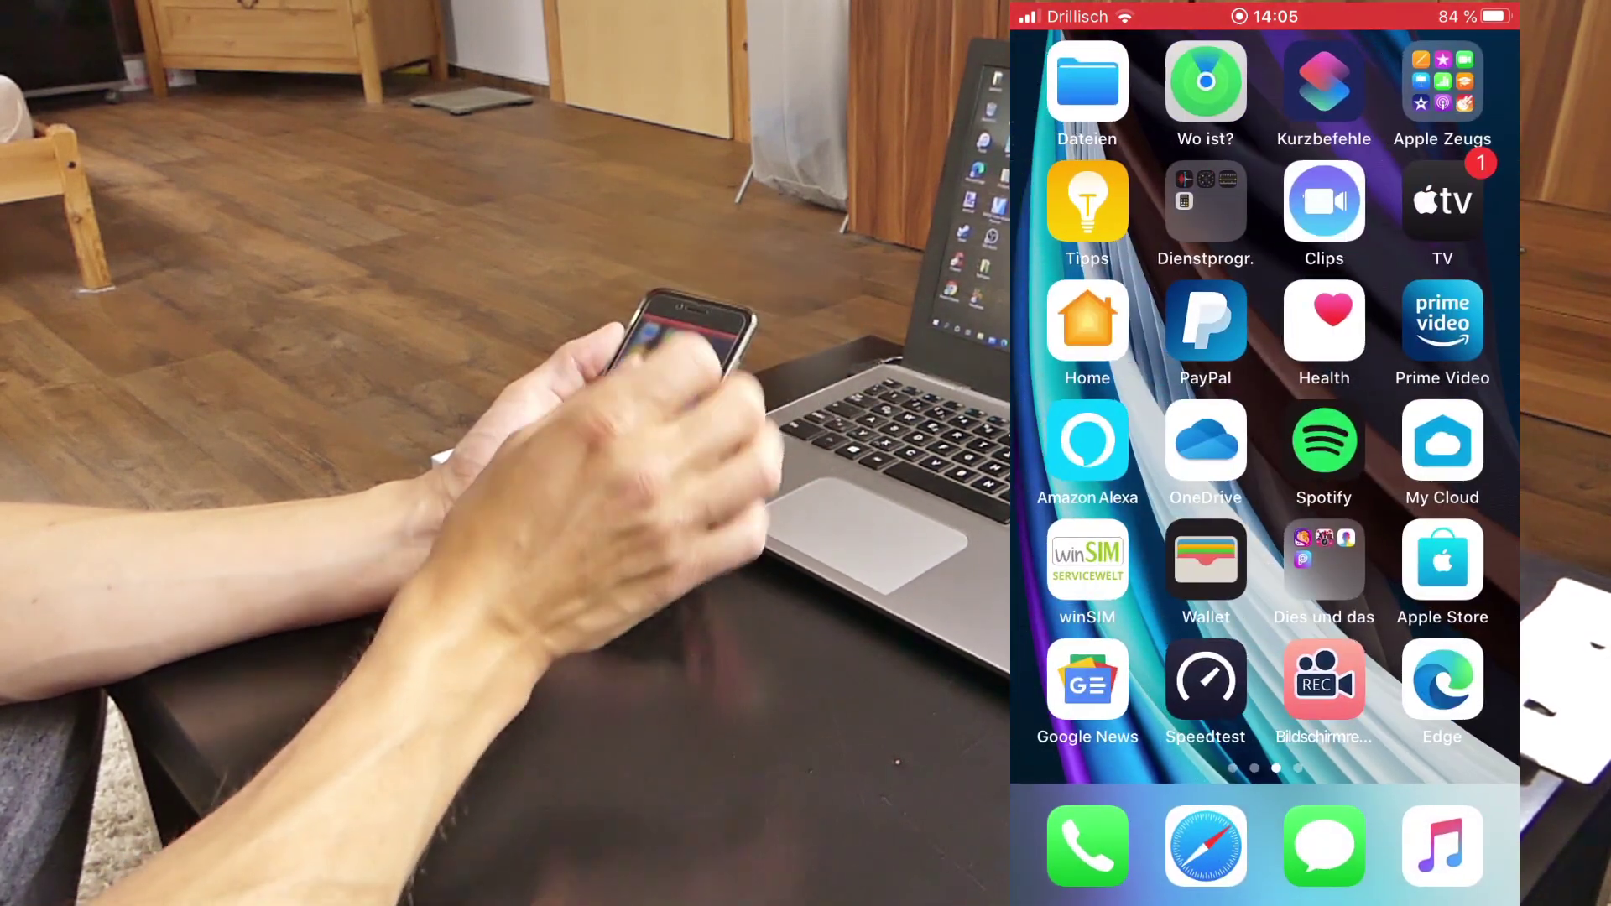
left_click(1446, 80)
left_click(1134, 325)
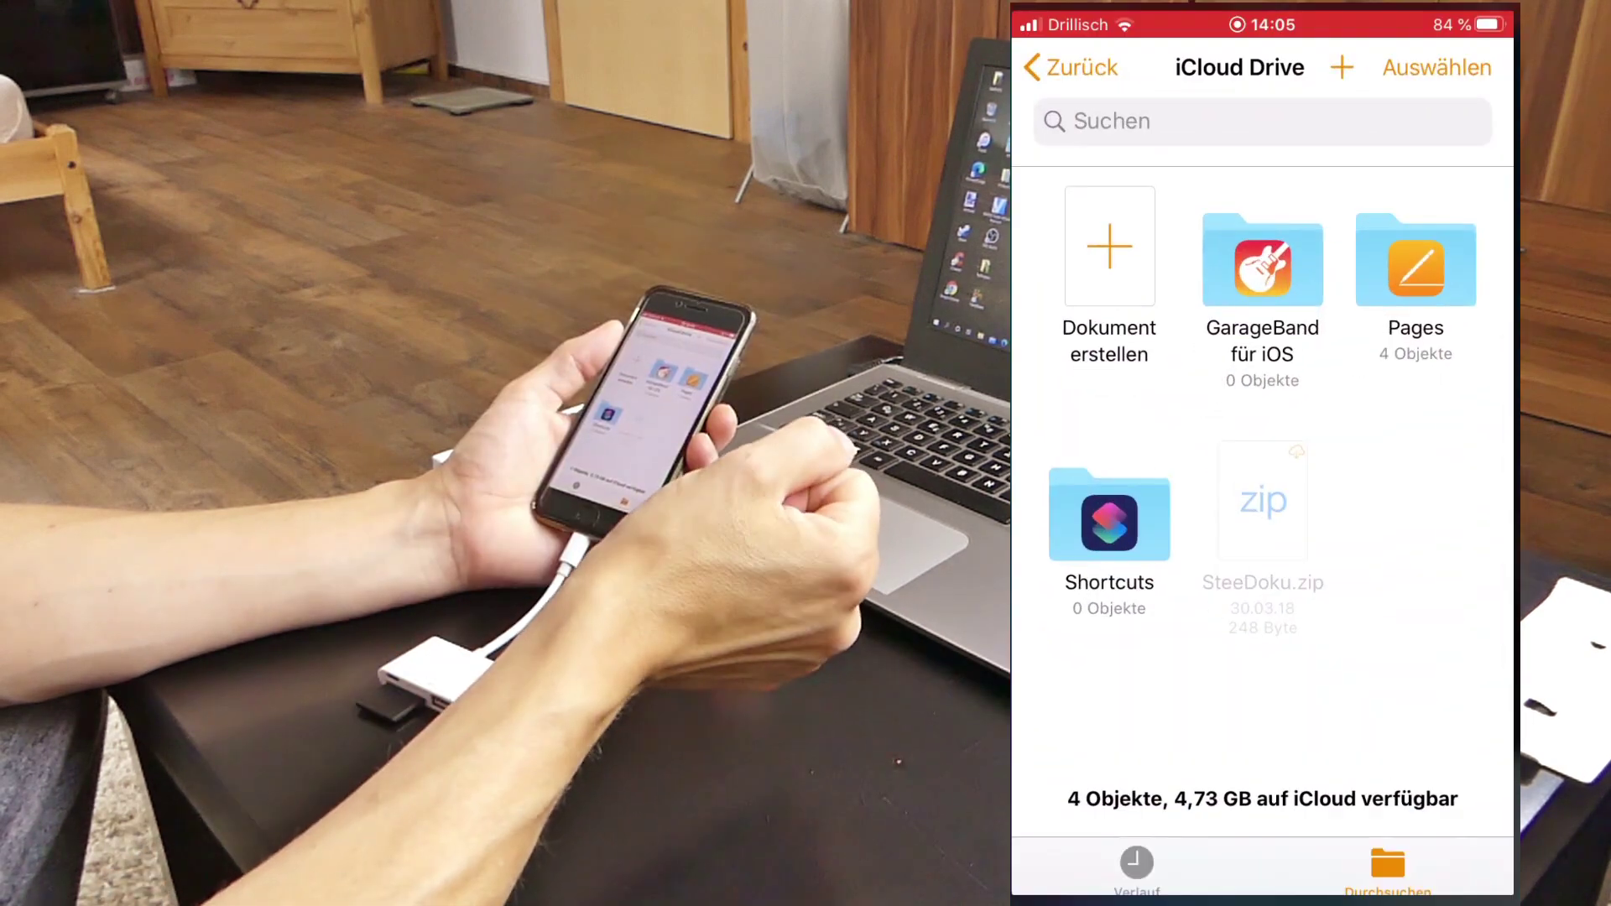
left_click(1421, 260)
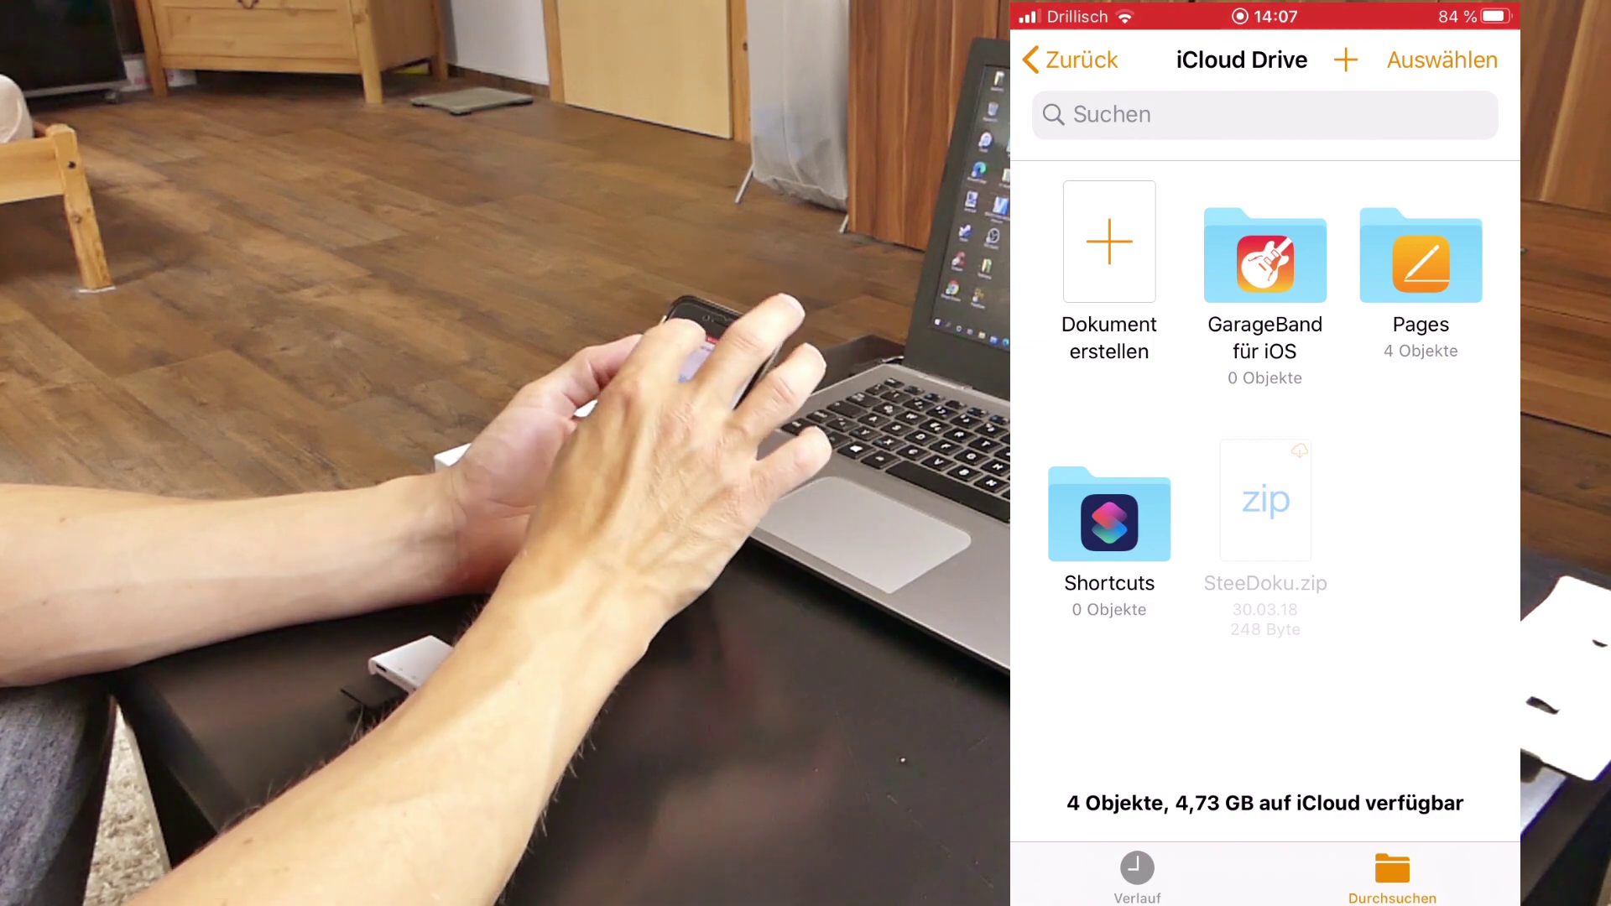
left_click(1070, 60)
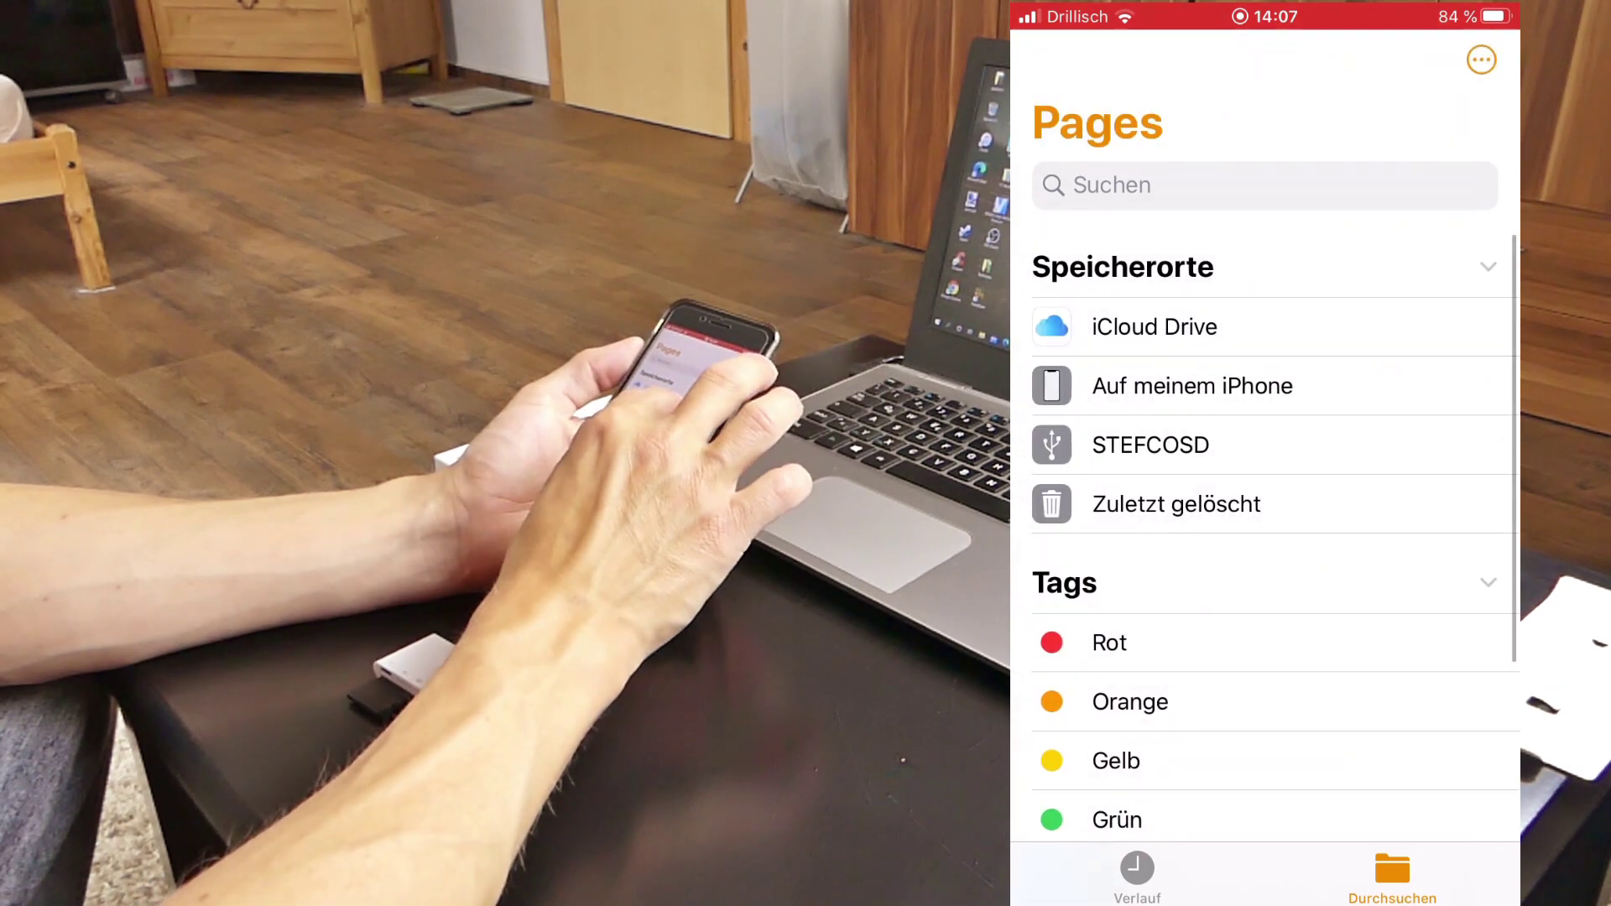
left_click(1192, 386)
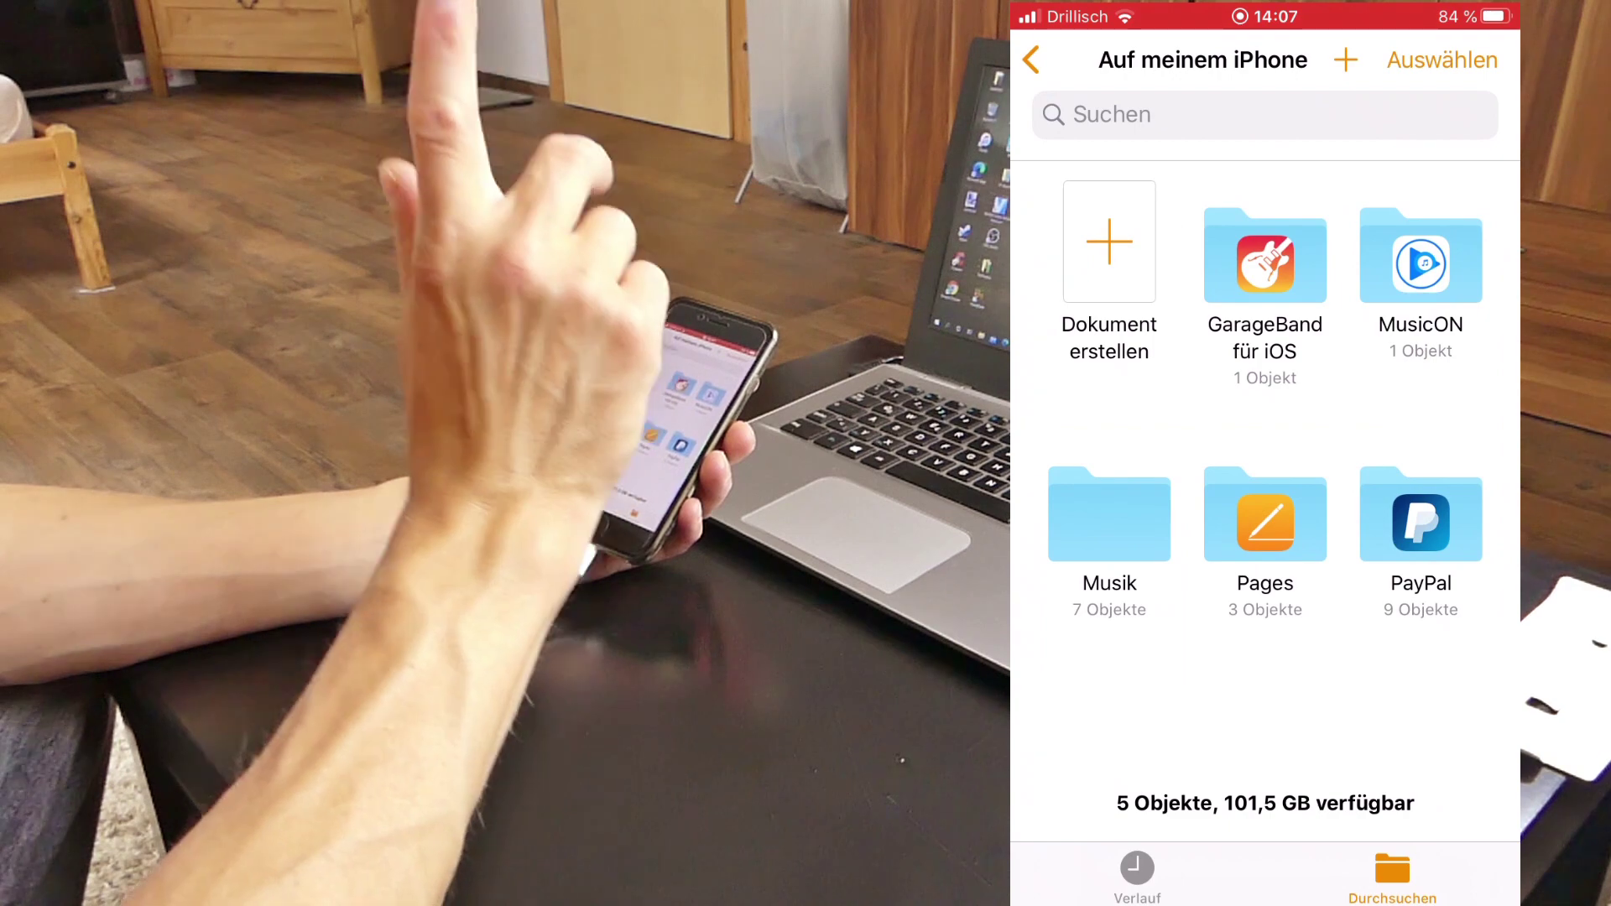